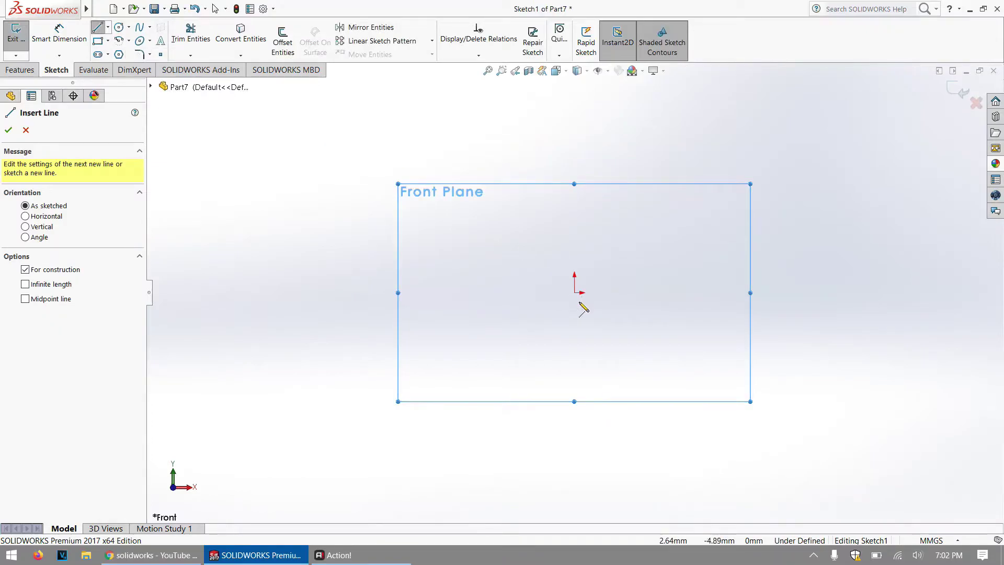
# Draw a vertical construction centerline from the sketch origin straight upward
pyautogui.scroll(-4, 578, 301)
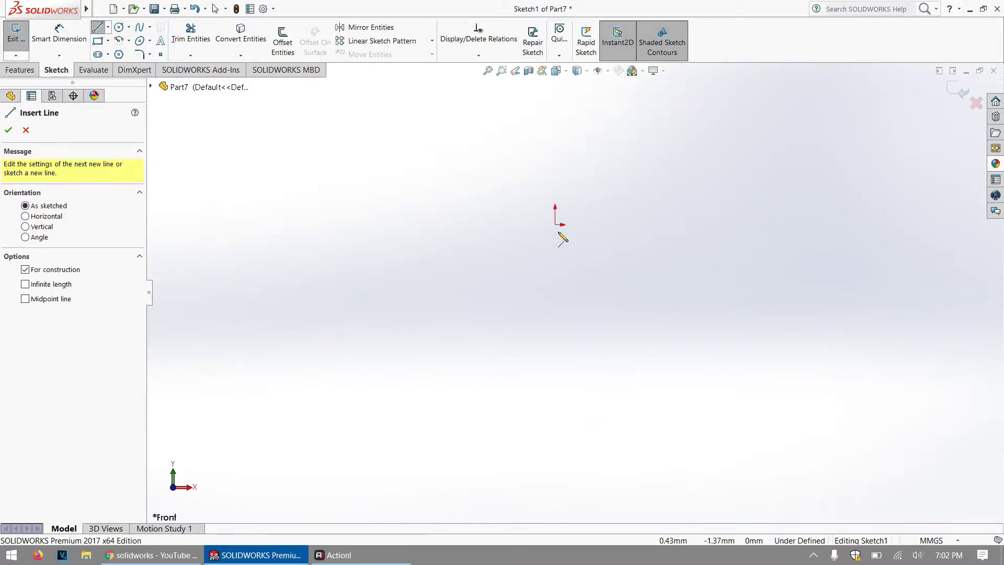
pyautogui.click(555, 224)
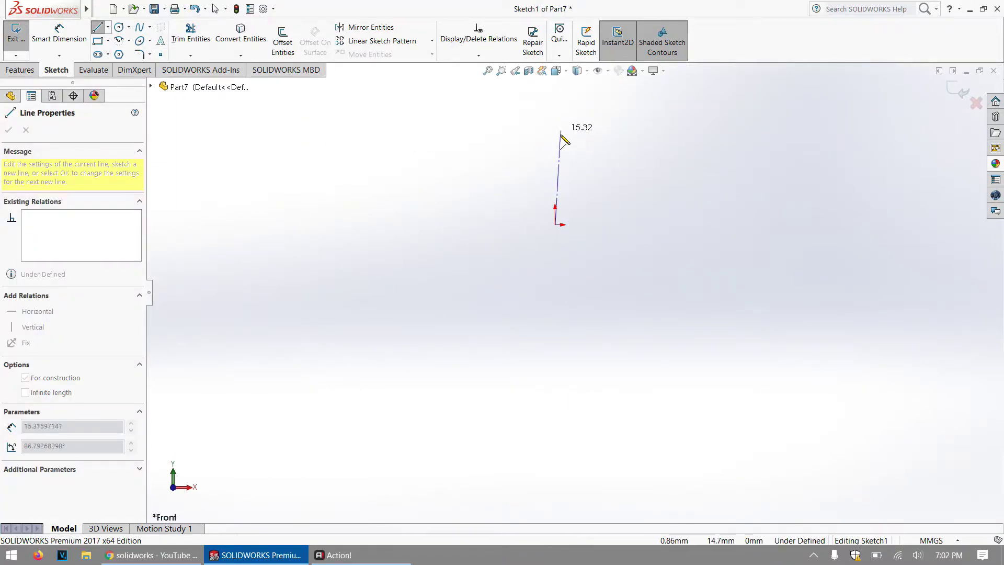
pyautogui.scroll(3, 558, 125)
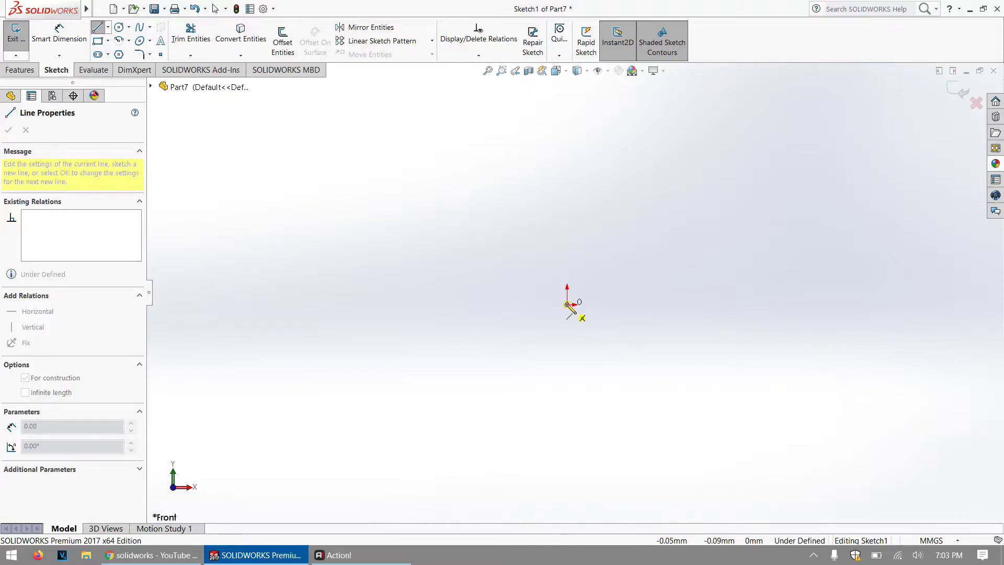
pyautogui.click(568, 99)
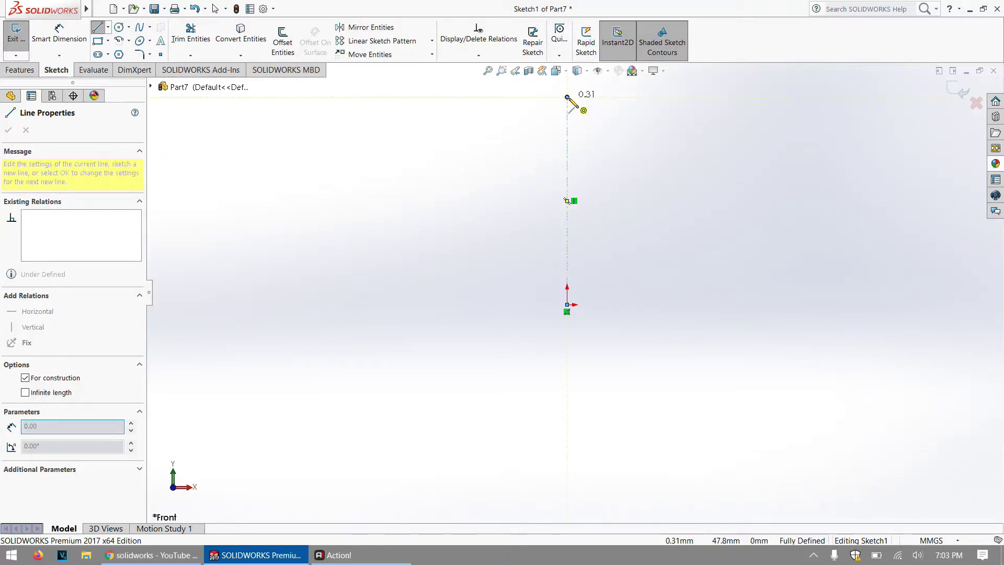
pyautogui.click(59, 33)
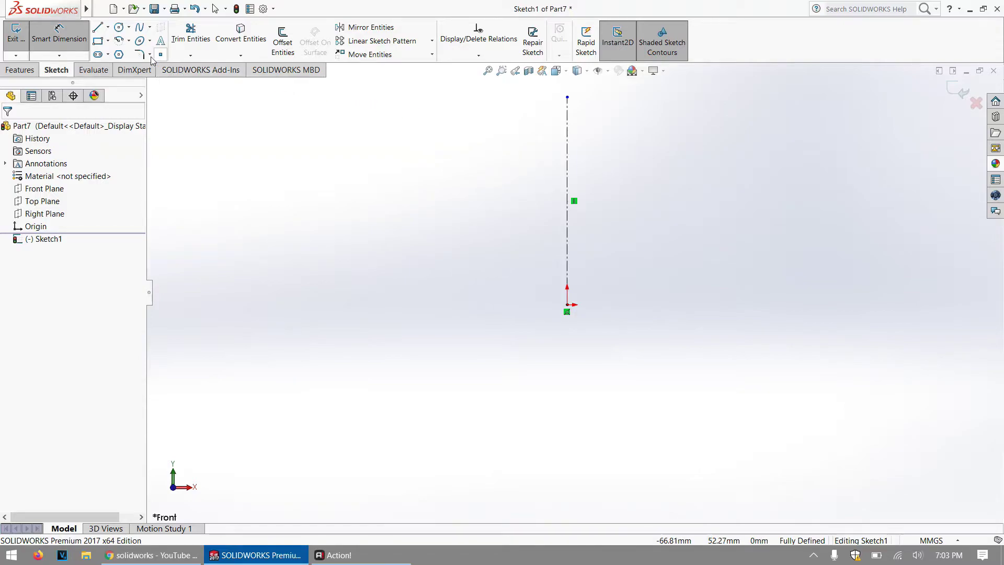
# Dimension the vertical centerline's length to 78.5 mm
pyautogui.click(568, 160)
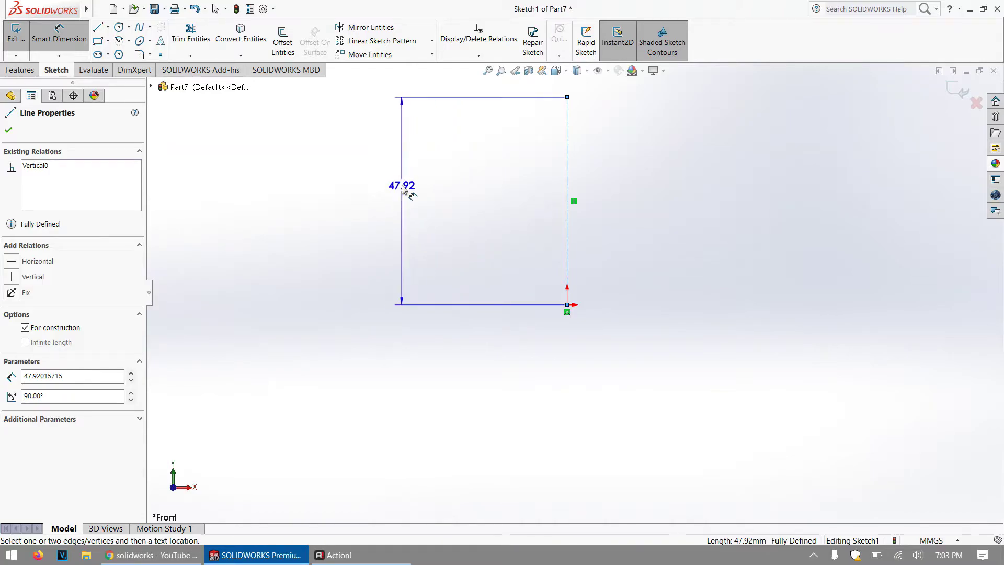
pyautogui.click(404, 189)
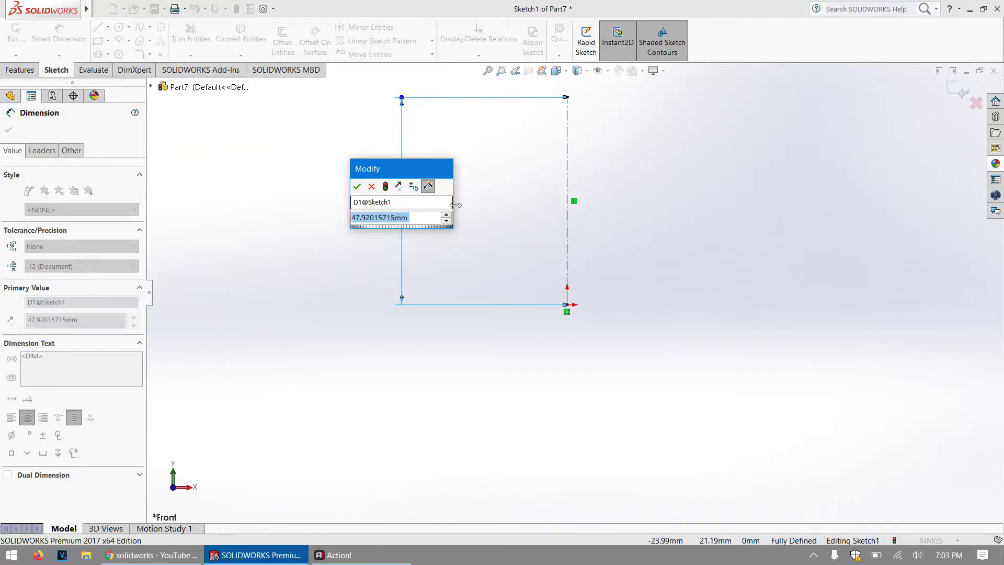
pyautogui.write('78.5')
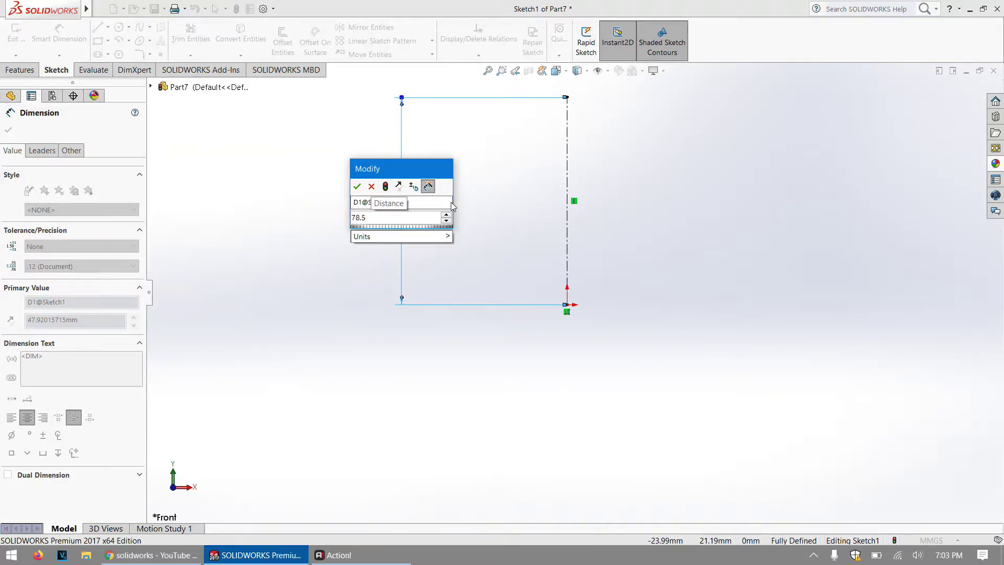
pyautogui.press('Return')
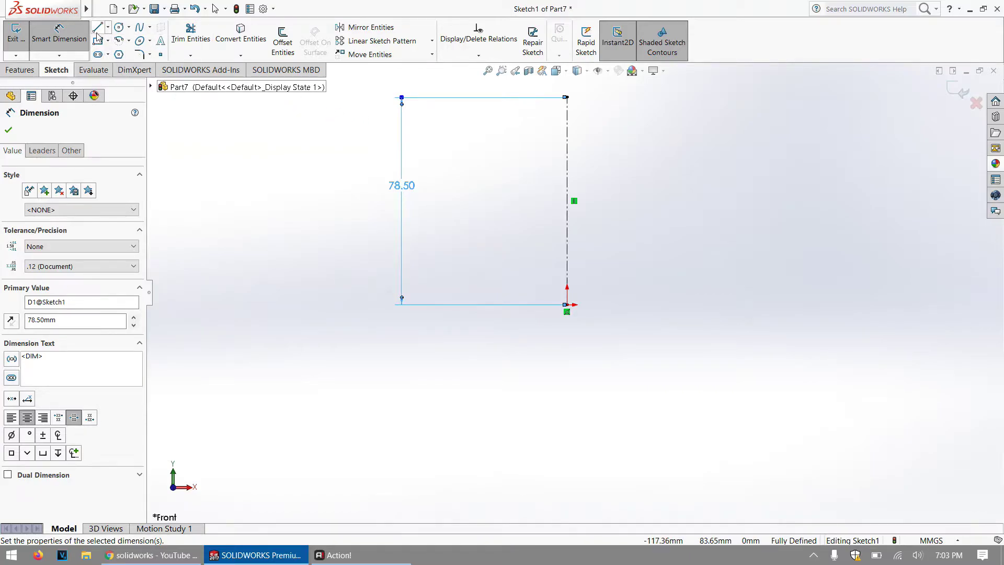
pyautogui.click(62, 34)
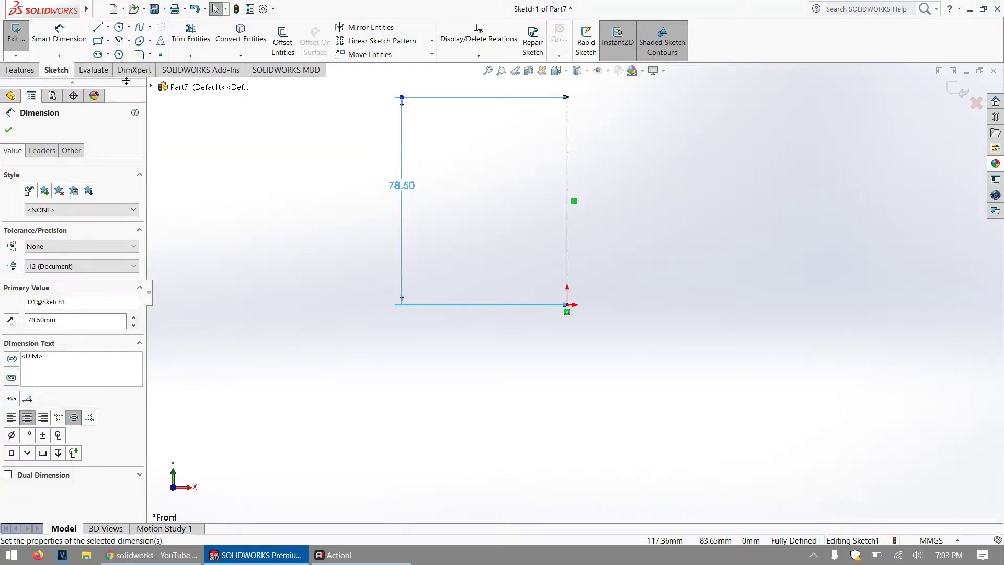
# Sketch a vertical line right of the centerline, with a roughly 13.73 mm horizontal line from its top
pyautogui.click(102, 33)
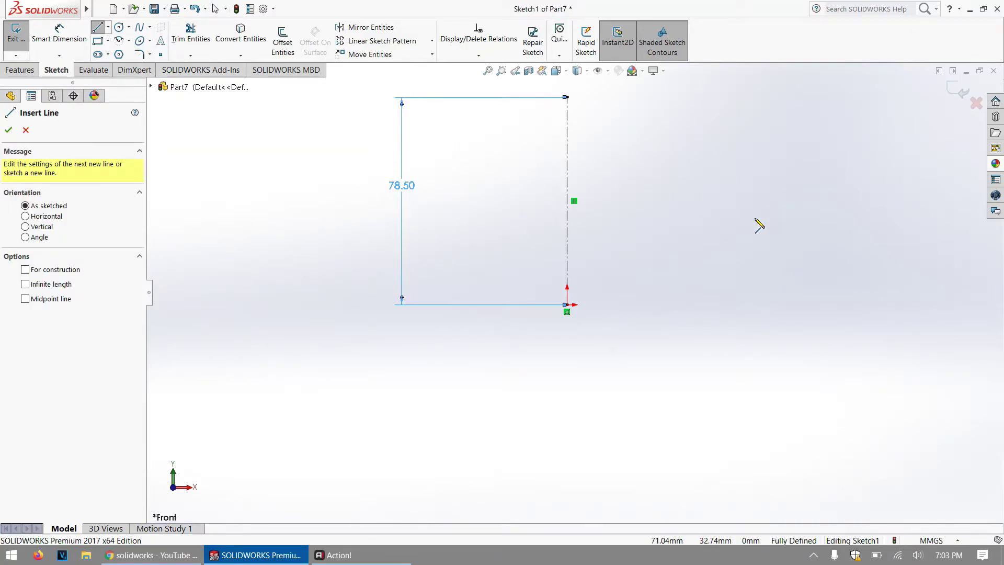
pyautogui.scroll(-3, 617, 303)
pyautogui.scroll(-2, 581, 315)
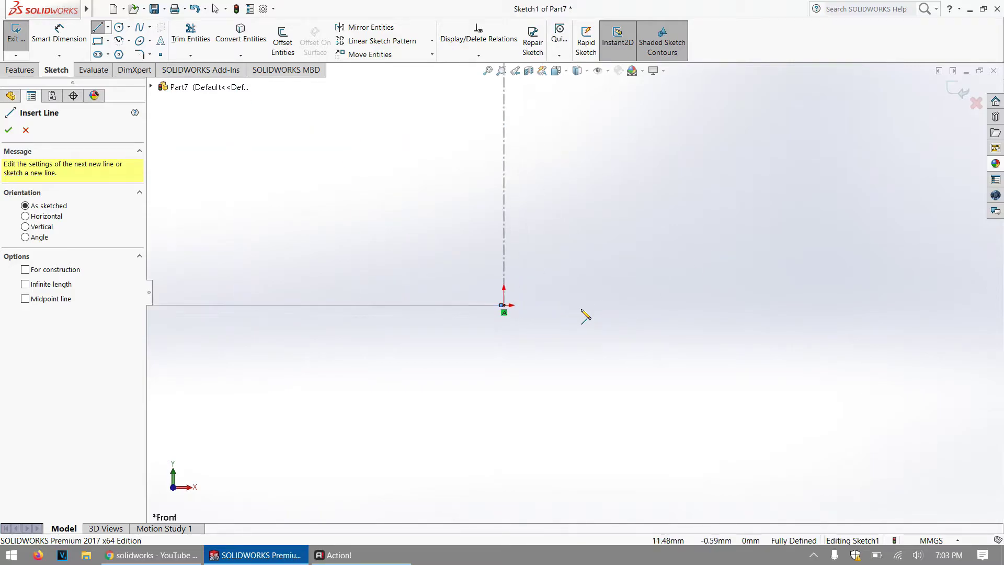
pyautogui.click(503, 306)
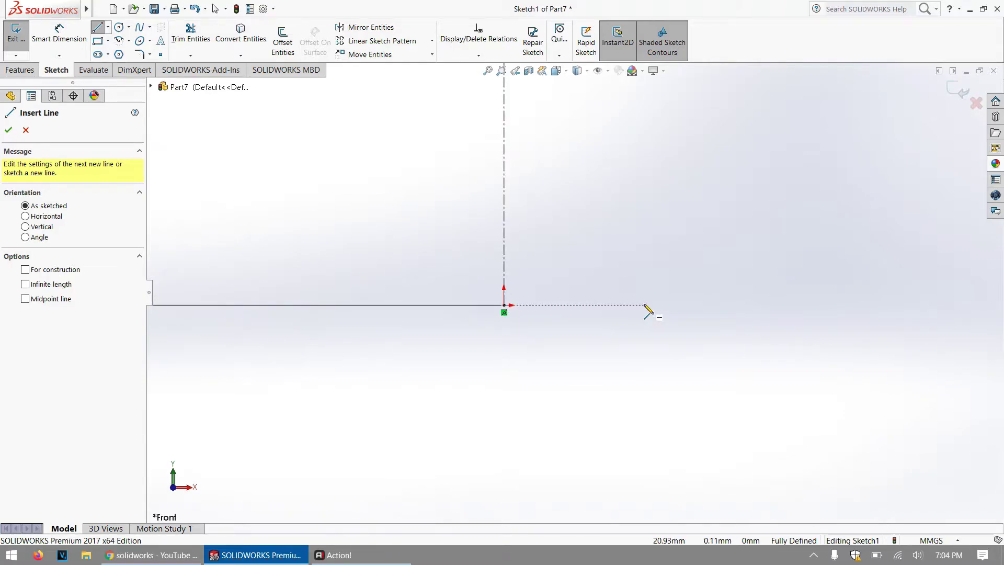
pyautogui.click(645, 306)
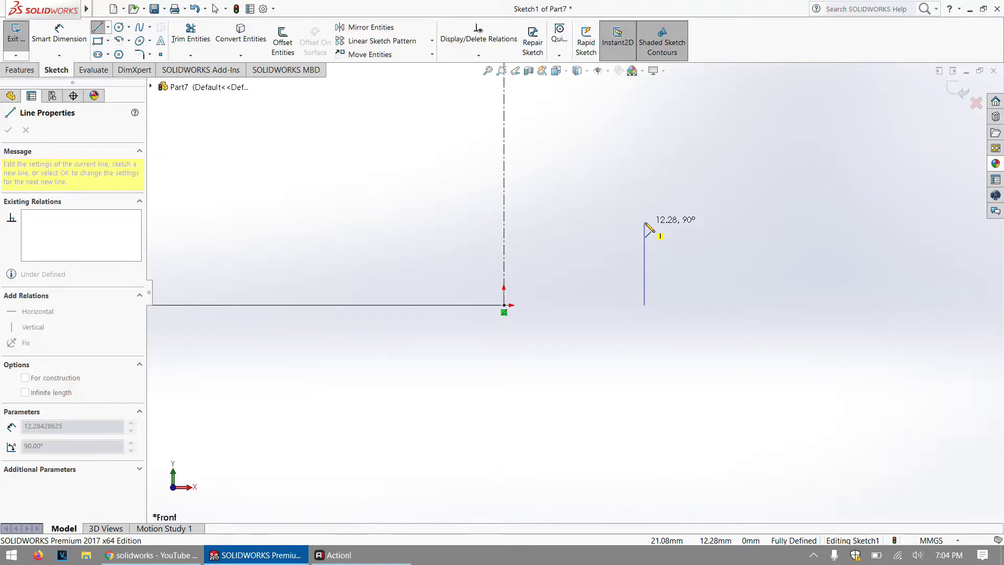
pyautogui.doubleClick(645, 224)
pyautogui.click(645, 223)
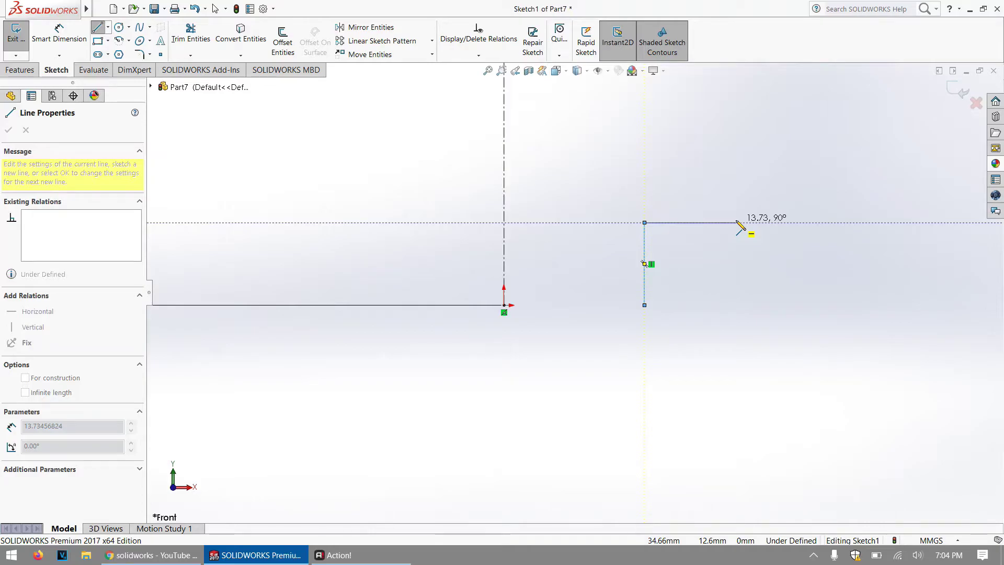
pyautogui.click(738, 222)
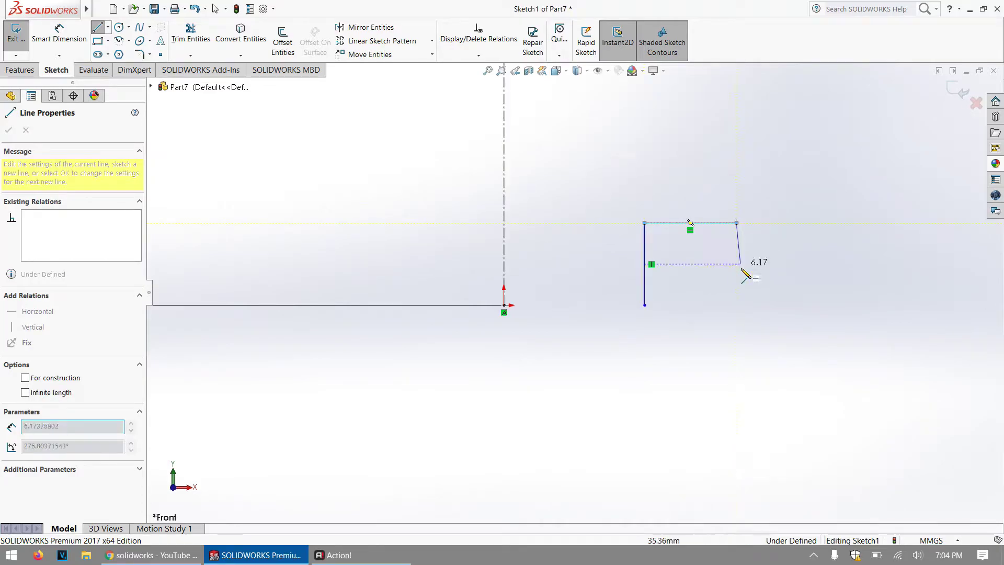
pyautogui.press('Escape')
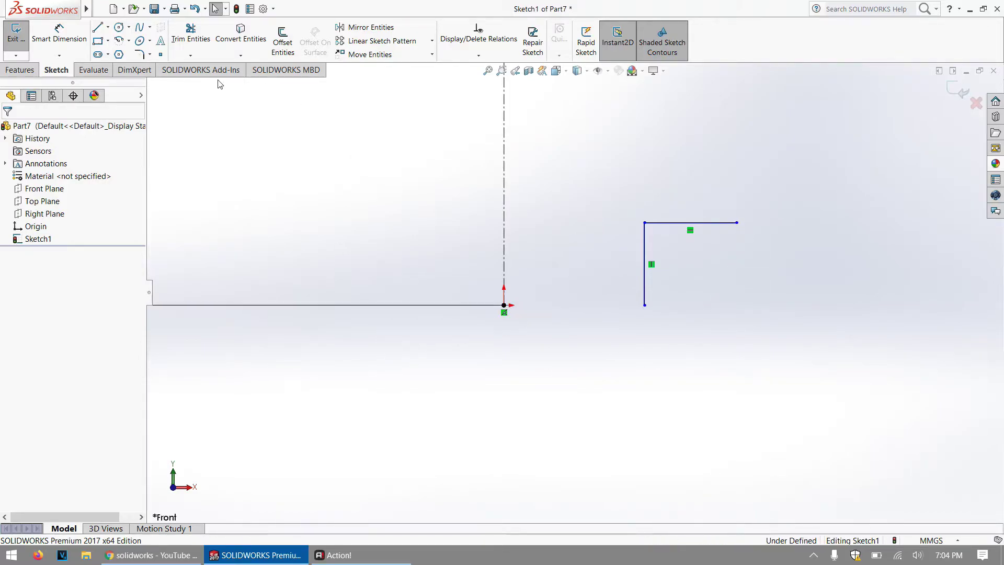
# Dimension the vertical line 12 mm from the centerline
pyautogui.click(59, 31)
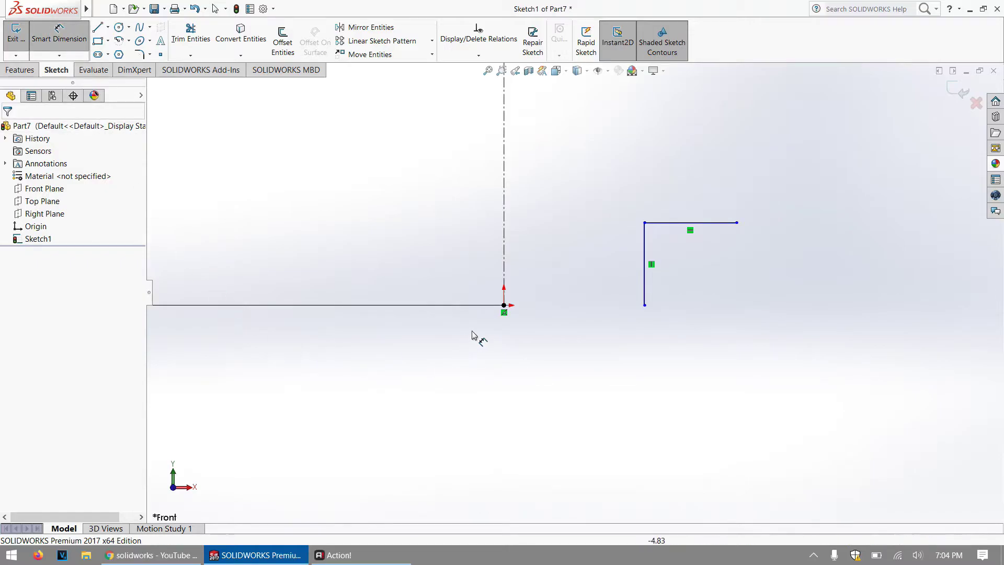
pyautogui.click(504, 306)
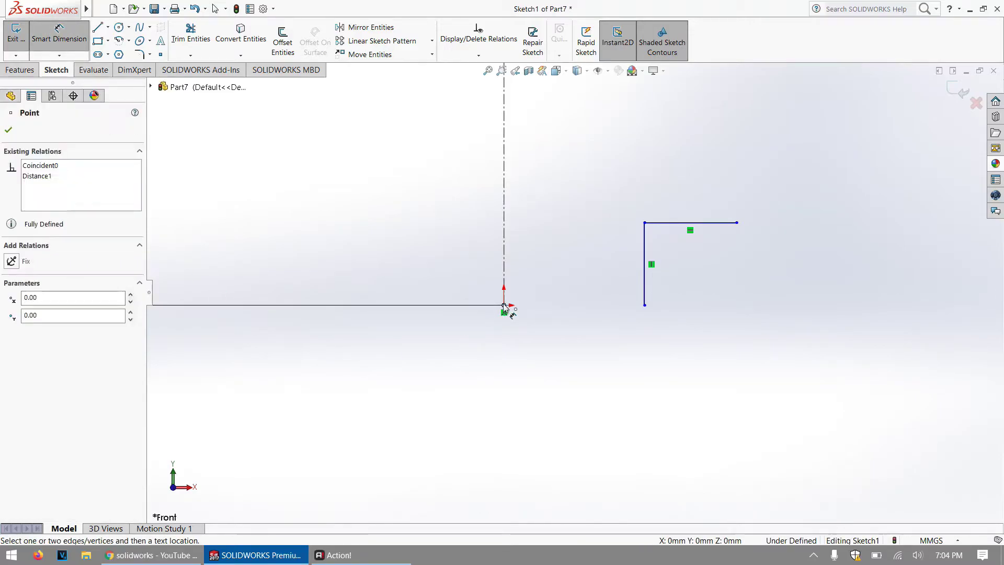
pyautogui.click(645, 307)
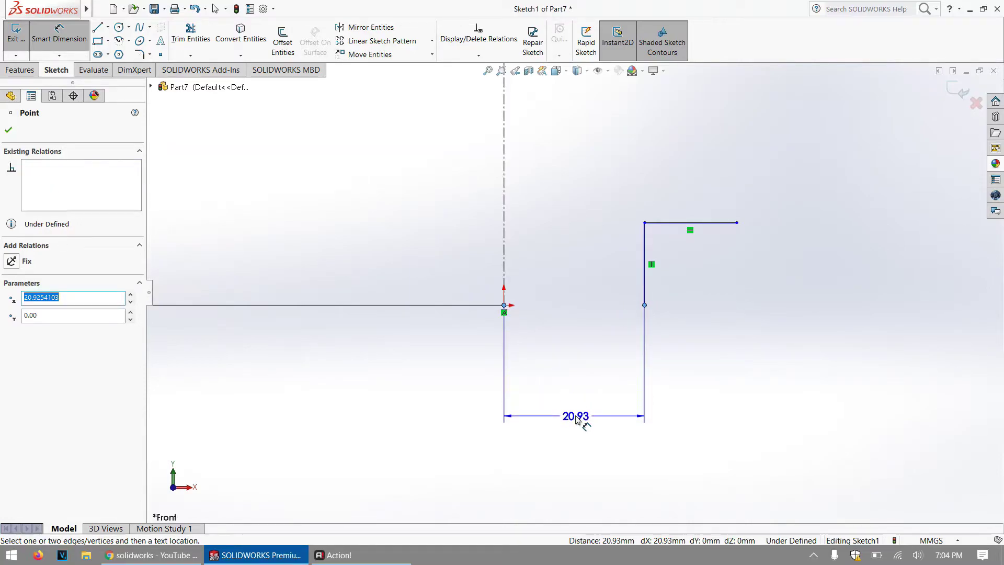
pyautogui.click(580, 420)
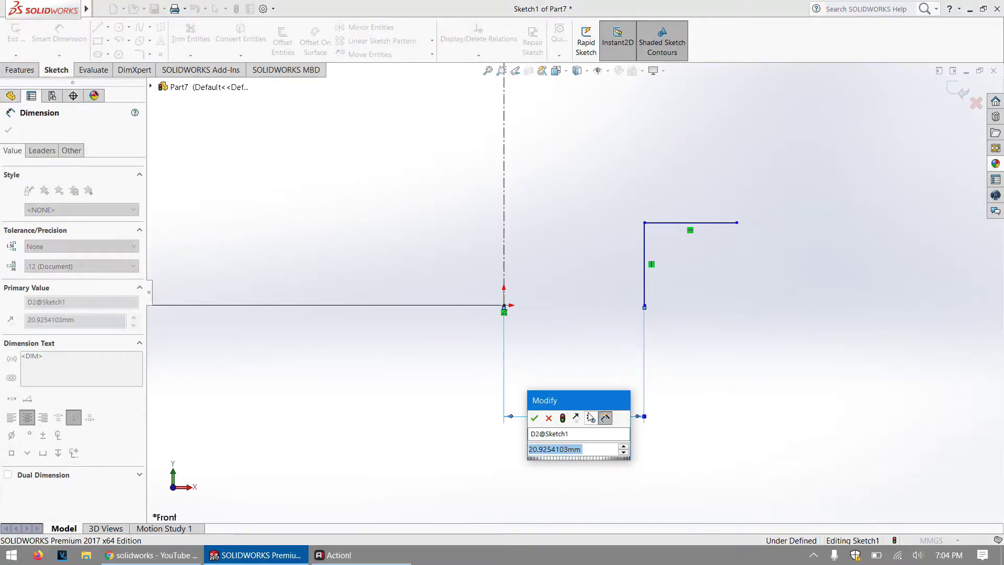
pyautogui.write('12')
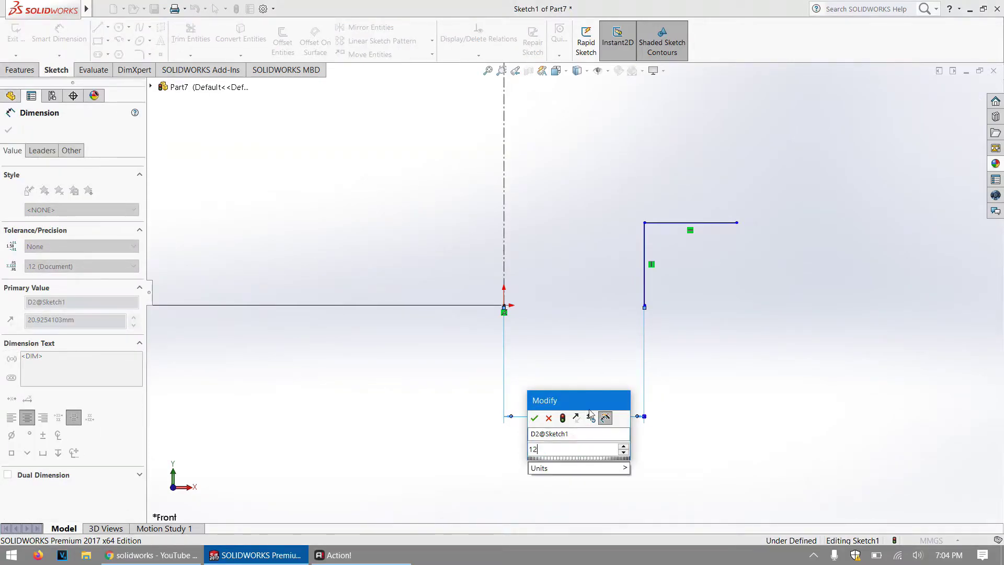
pyautogui.press('Return')
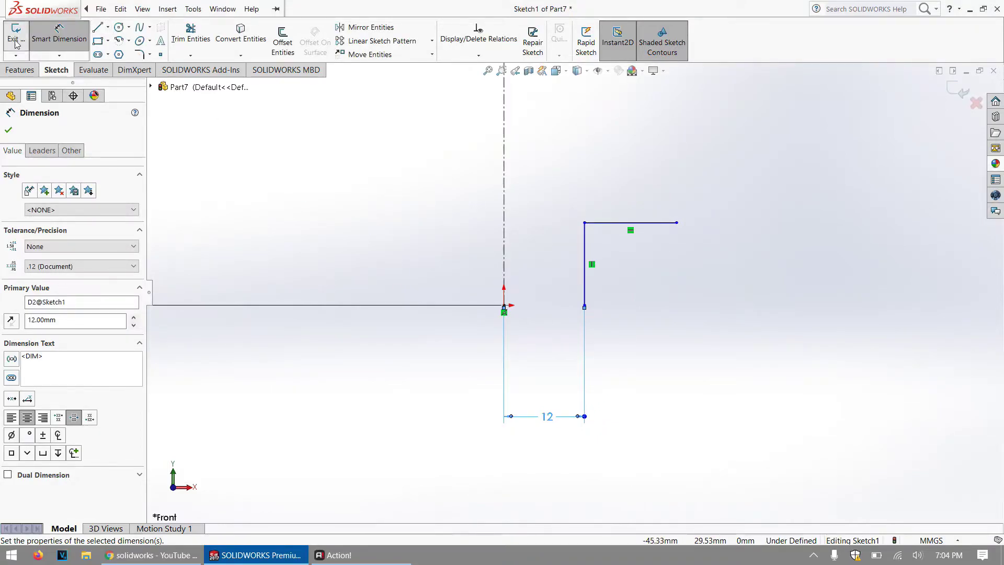
# Dimension the short top line's right end 12.5 mm from the centerline
pyautogui.click(679, 222)
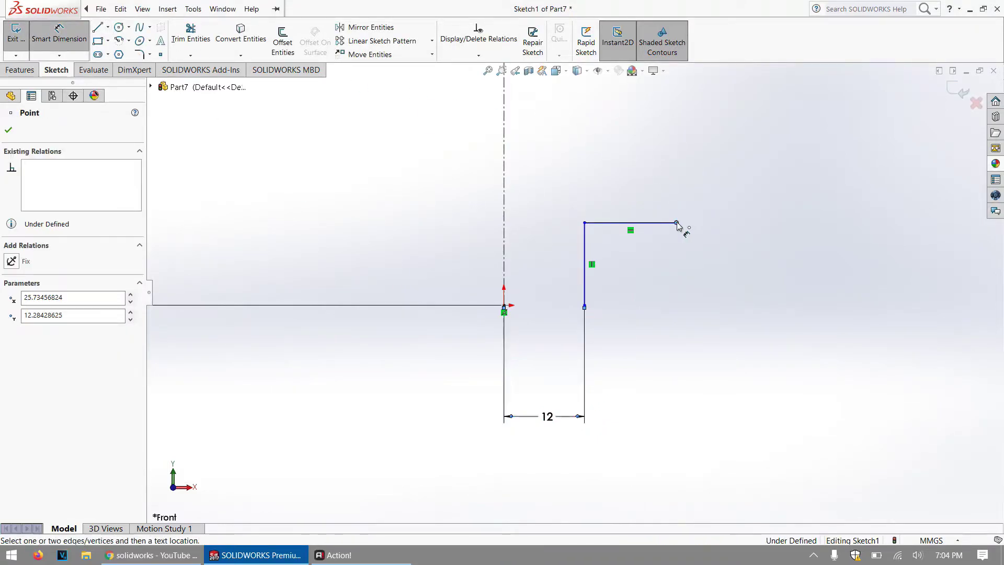
pyautogui.click(505, 306)
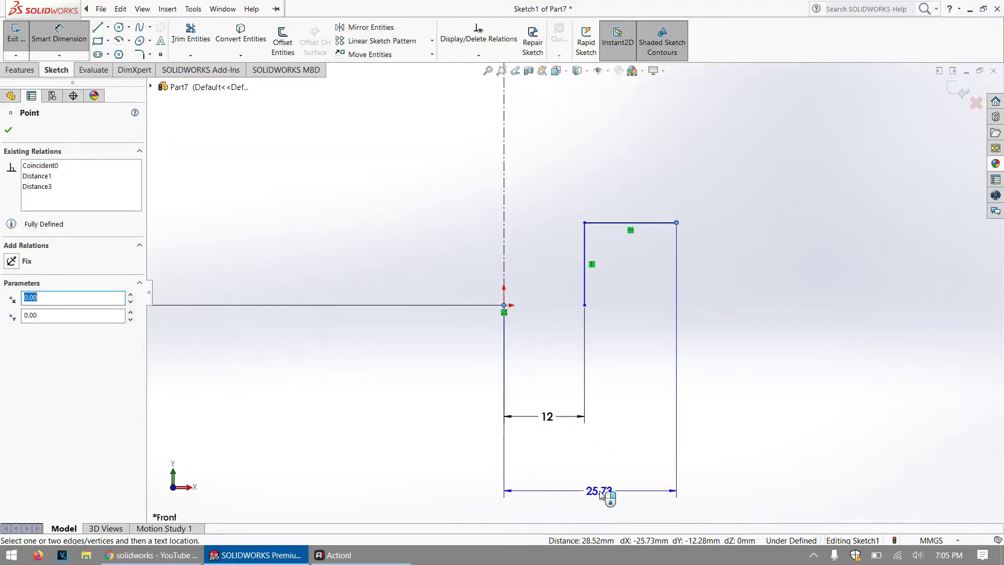
pyautogui.click(600, 492)
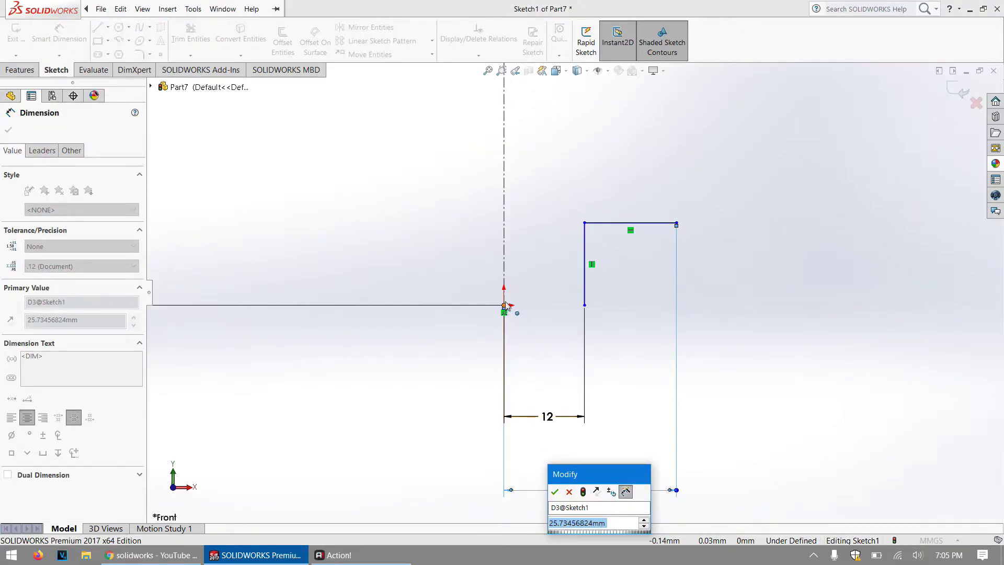
pyautogui.write('12.5')
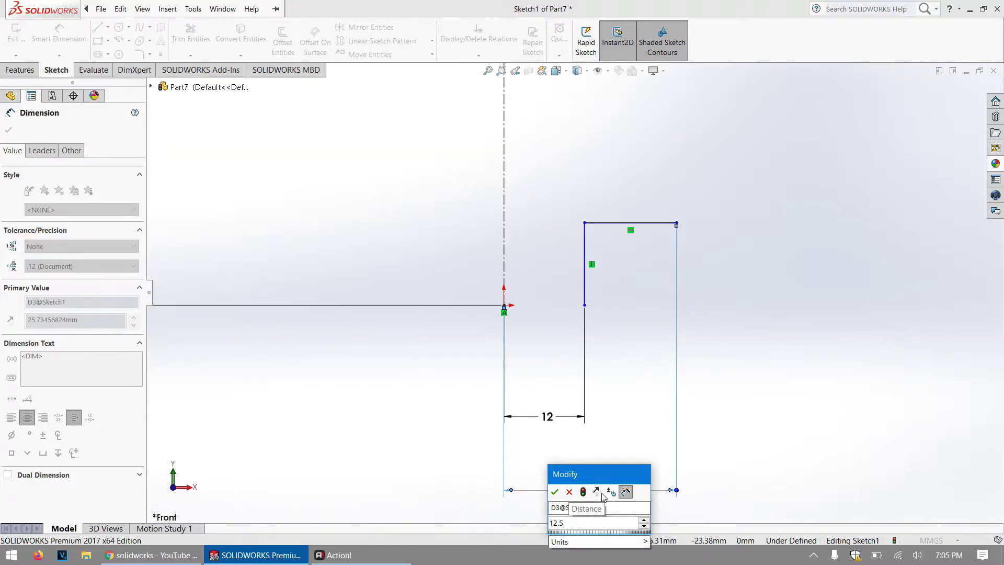
pyautogui.press('Return')
pyautogui.scroll(-3, 487, 208)
pyautogui.scroll(5, 533, 224)
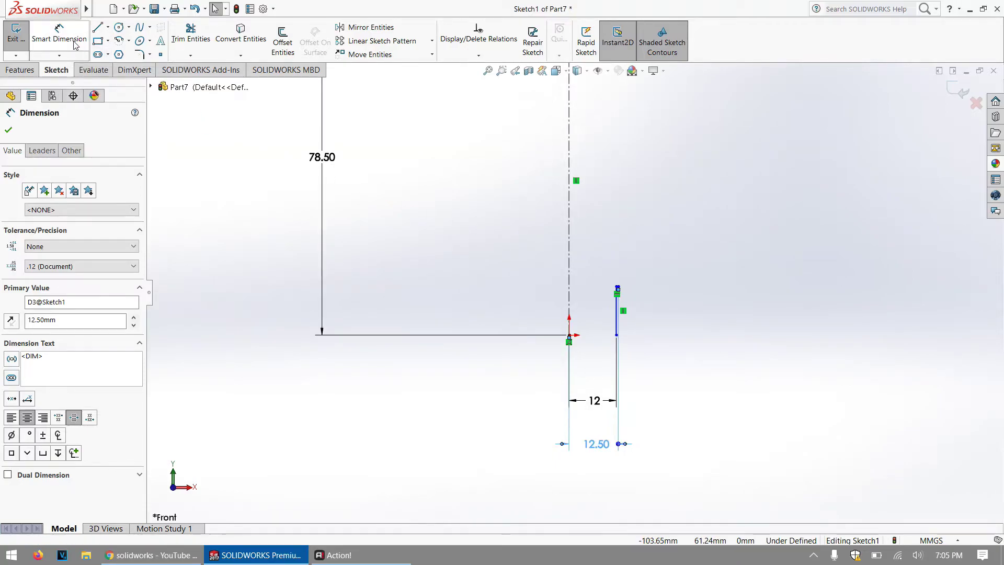
# Draw a trial spline in empty space and discard it
pyautogui.click(140, 30)
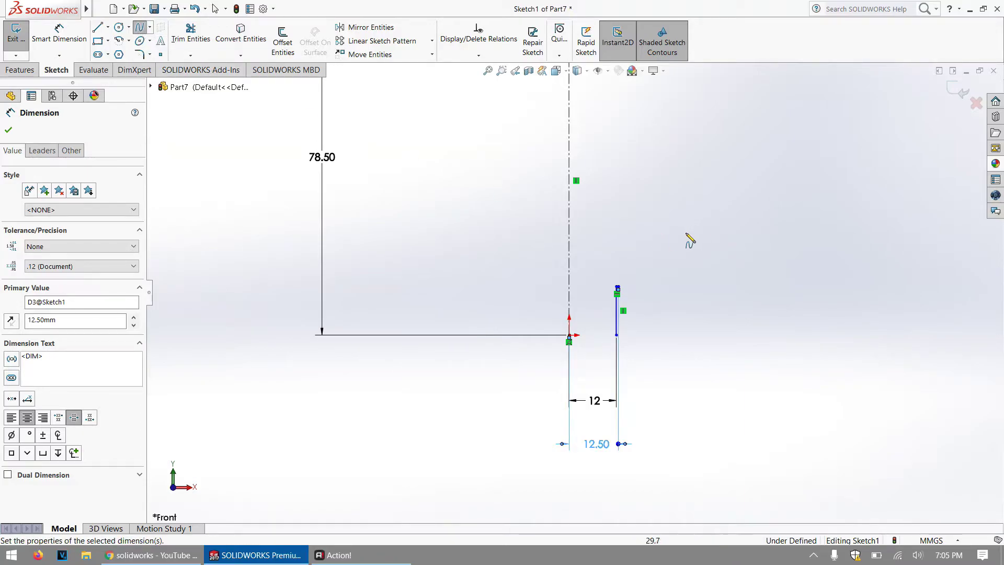
pyautogui.click(683, 246)
pyautogui.click(730, 133)
pyautogui.click(846, 241)
pyautogui.click(926, 136)
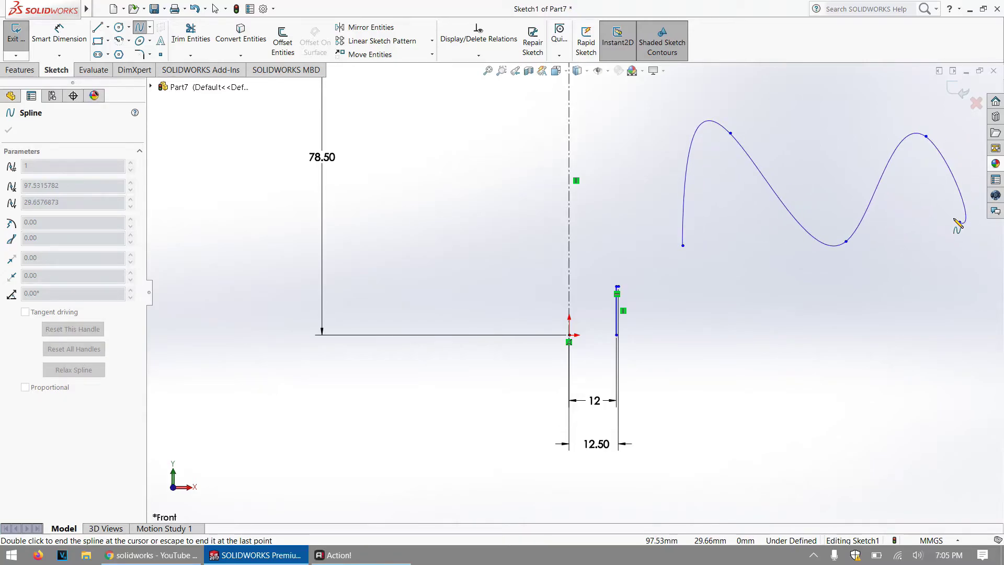
pyautogui.press('Escape')
pyautogui.scroll(-3, 602, 226)
pyautogui.scroll(4, 606, 262)
pyautogui.scroll(-3, 607, 298)
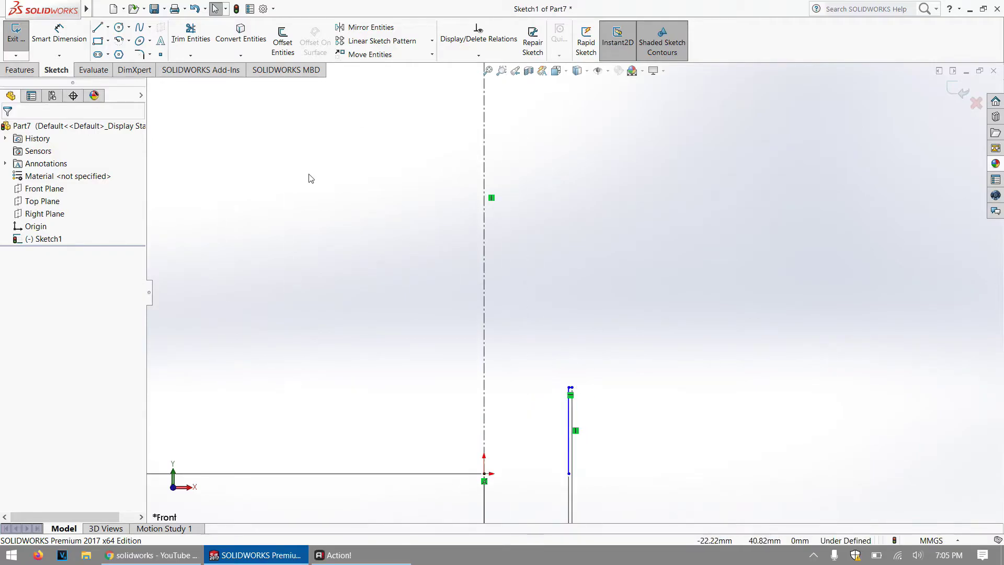
# Draw a spline from the wall line's top end up to the centerline's top point
pyautogui.click(141, 30)
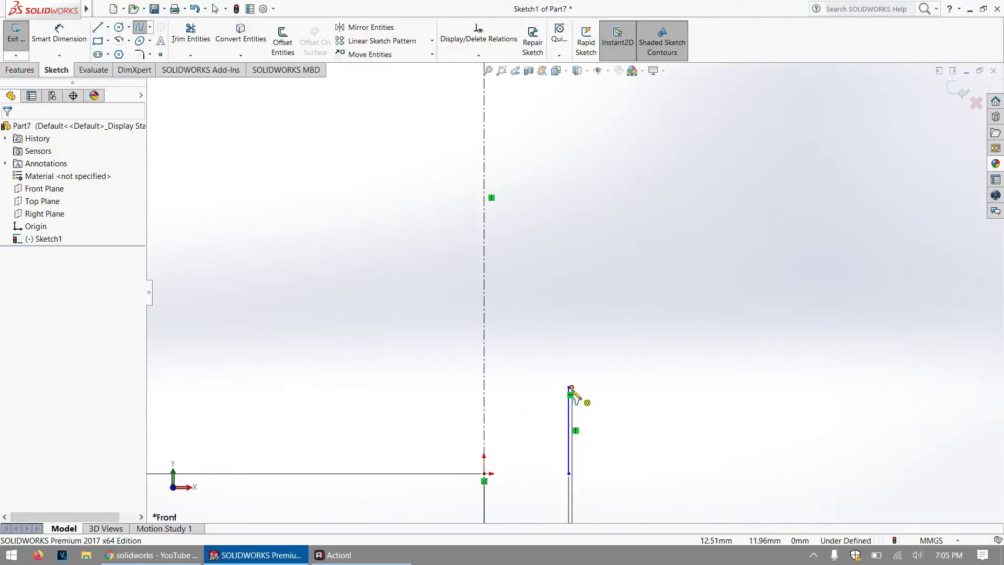
pyautogui.click(572, 388)
pyautogui.scroll(1, 544, 136)
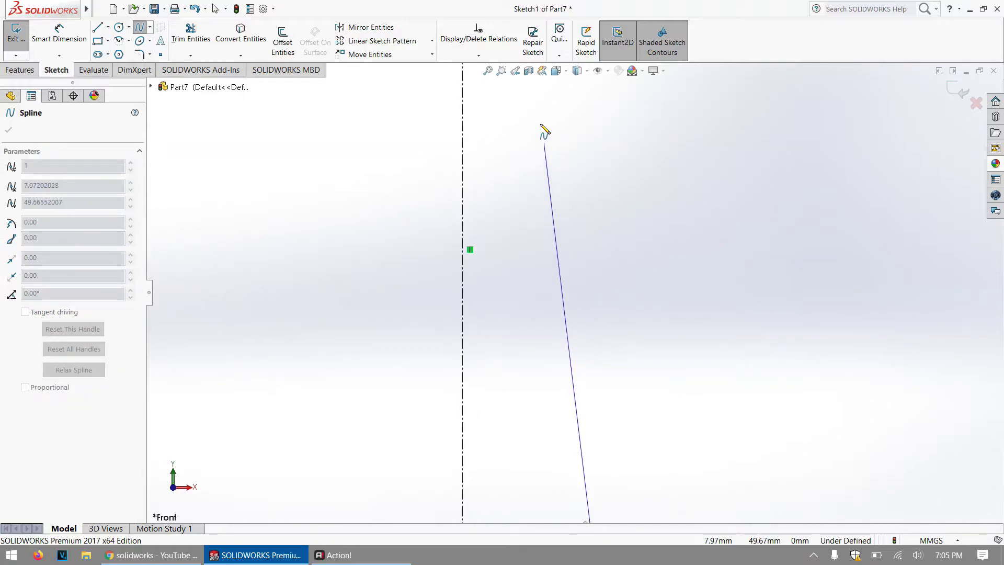
pyautogui.scroll(2, 541, 146)
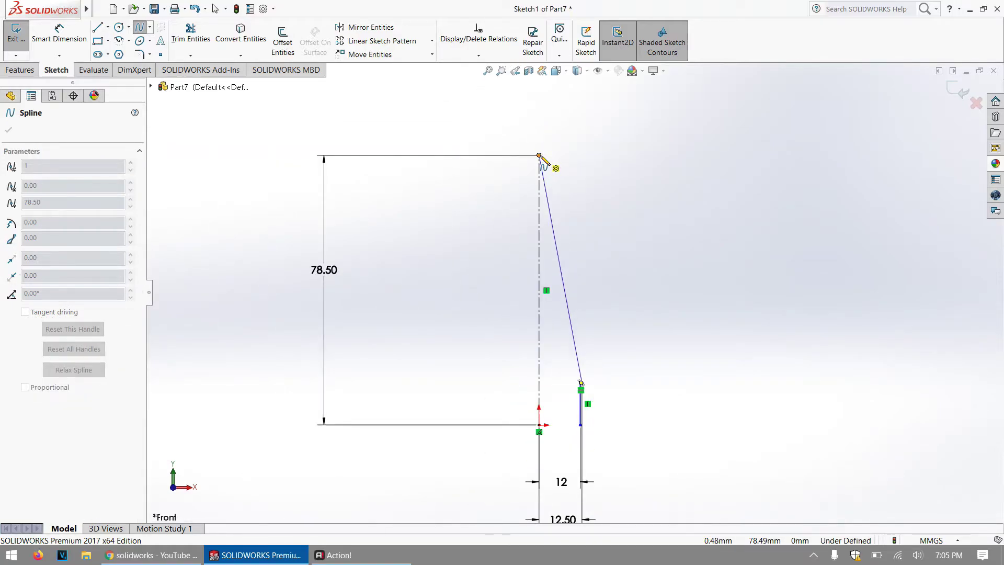
pyautogui.click(539, 155)
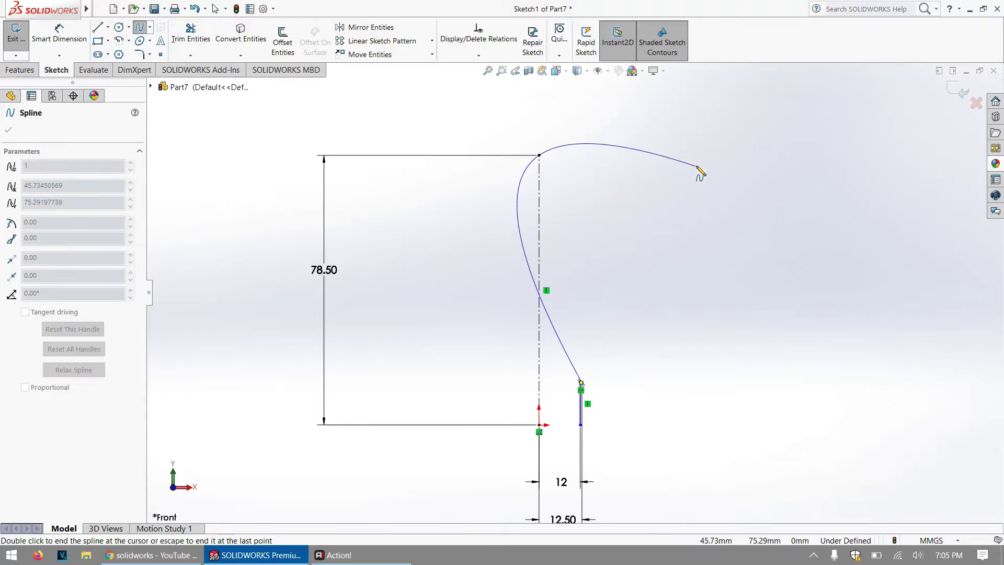
pyautogui.press('Escape')
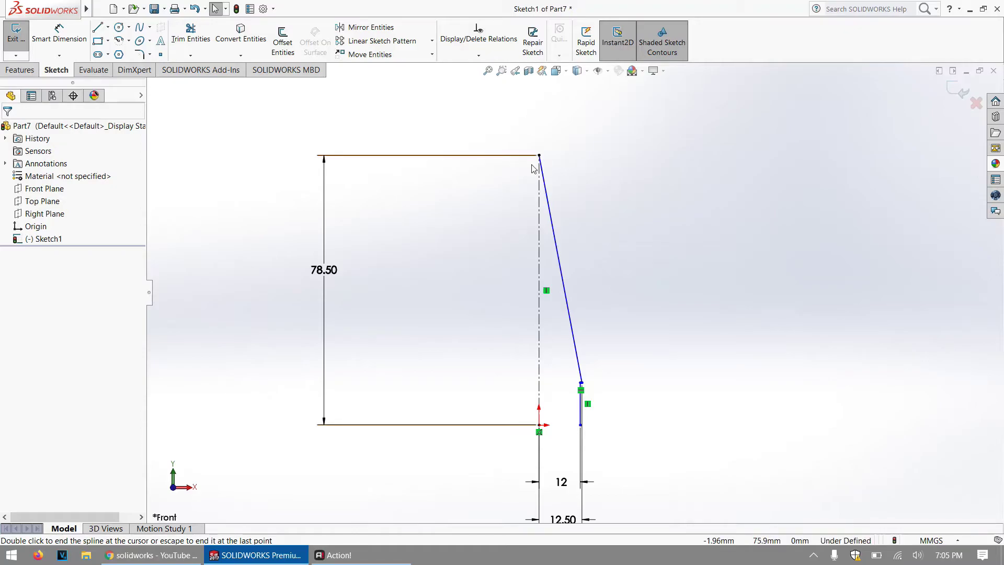
pyautogui.click(568, 306)
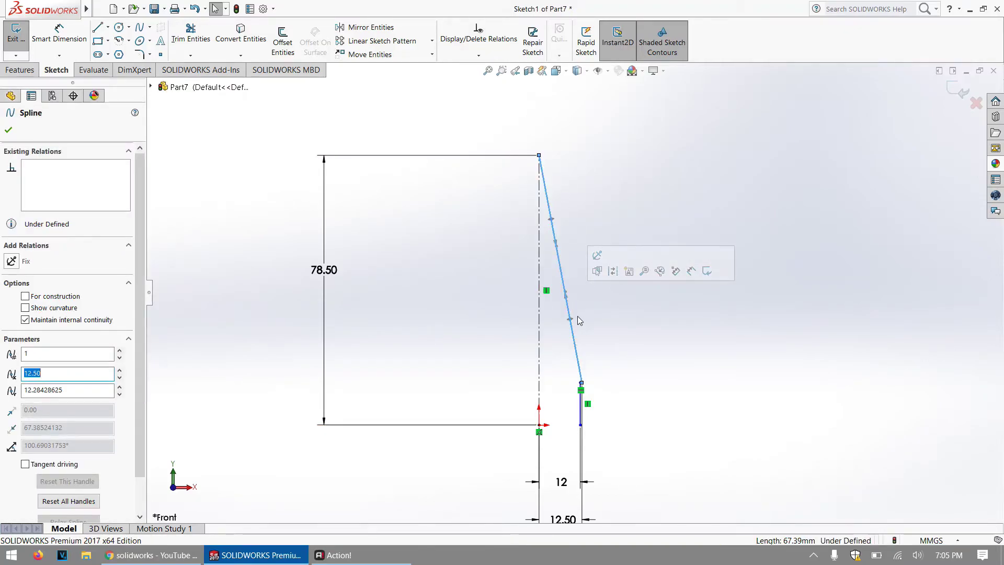
# Make the spline's lower tangent vertical where it meets the wall line
pyautogui.scroll(1, 570, 316)
pyautogui.scroll(-4, 570, 315)
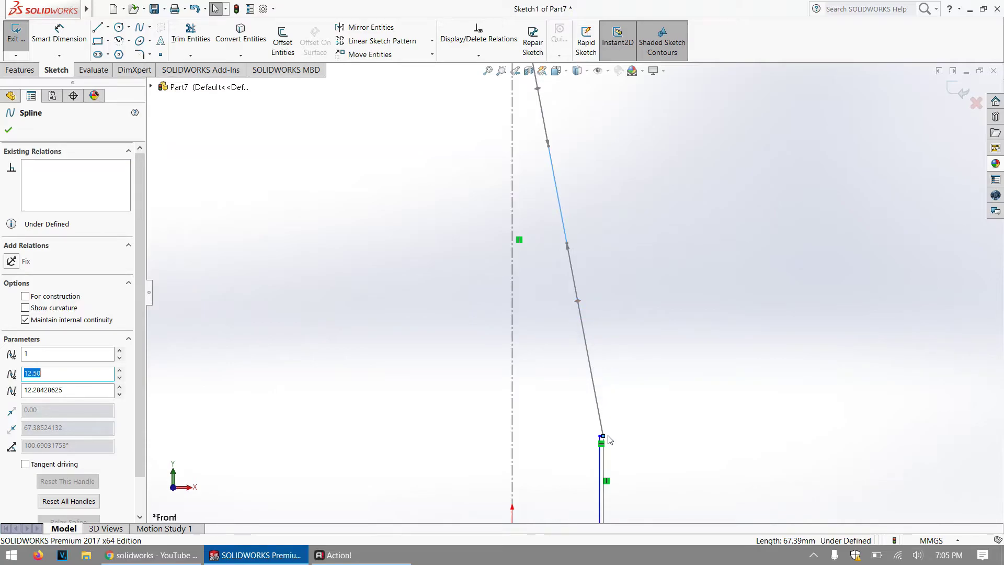
pyautogui.click(576, 300)
pyautogui.moveTo(575, 301); pyautogui.dragTo(586, 298)
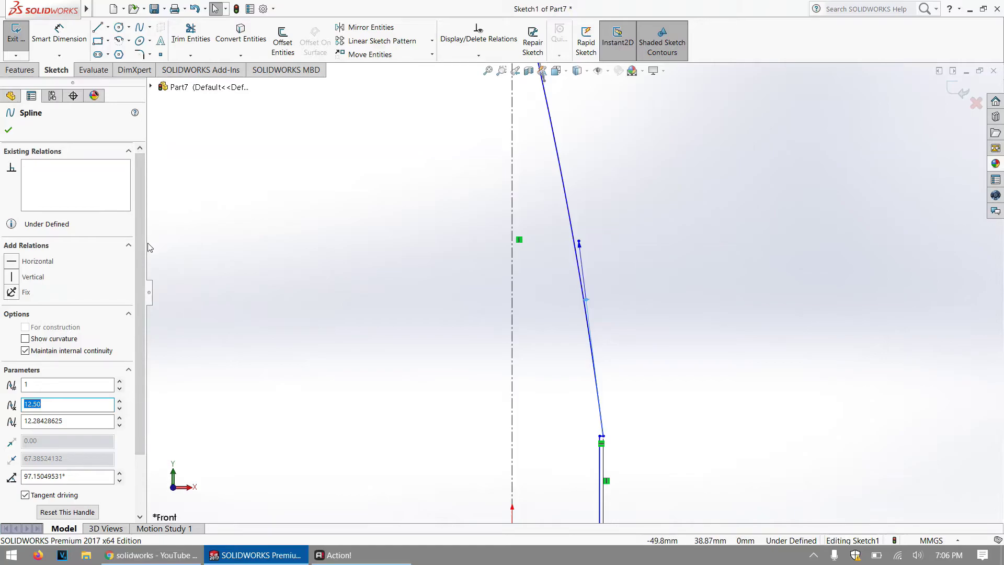
pyautogui.click(12, 276)
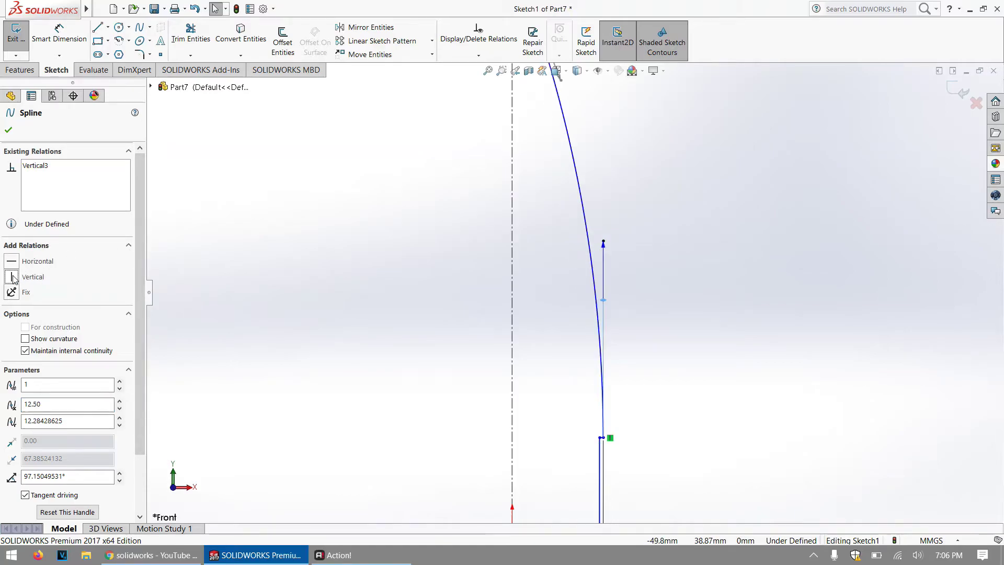
pyautogui.press('f')
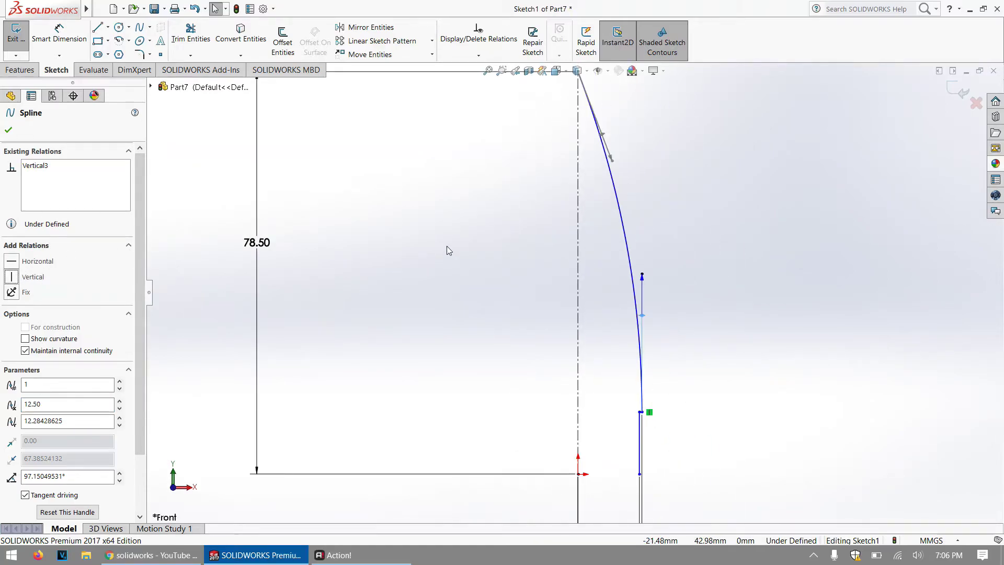
# Make the spline's top tangent horizontal at the centerline top
pyautogui.scroll(-2, 579, 343)
pyautogui.scroll(-2, 631, 413)
pyautogui.scroll(-1, 631, 414)
pyautogui.moveTo(557, 432); pyautogui.dragTo(563, 426)
pyautogui.click(12, 261)
pyautogui.scroll(2, 566, 375)
pyautogui.scroll(2, 566, 375)
pyautogui.scroll(-3, 601, 411)
pyautogui.scroll(2, 515, 378)
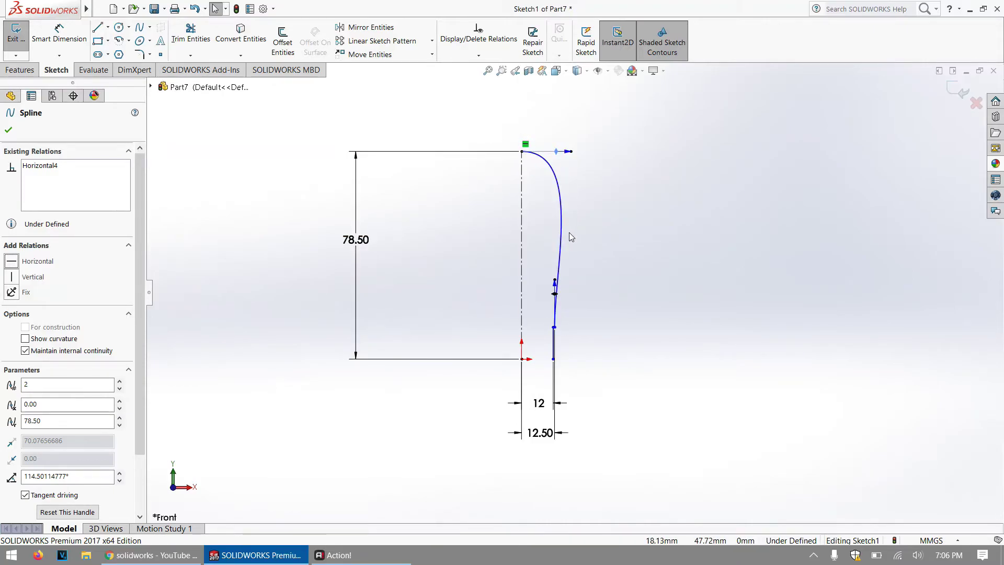
pyautogui.click(67, 37)
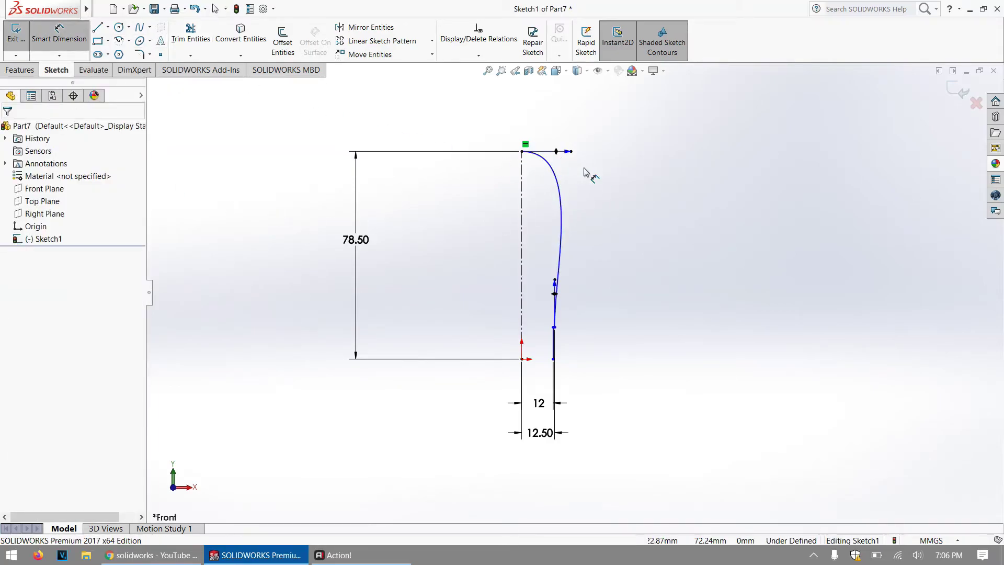
# Dimension the spline's top tangent handle length to 15
pyautogui.scroll(-3, 589, 173)
pyautogui.scroll(-2, 584, 233)
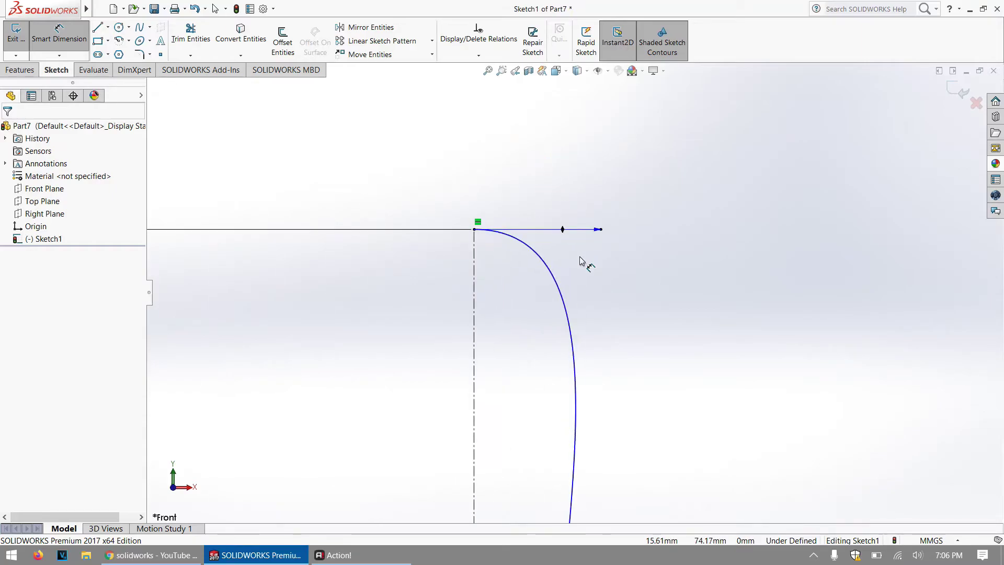
pyautogui.click(564, 230)
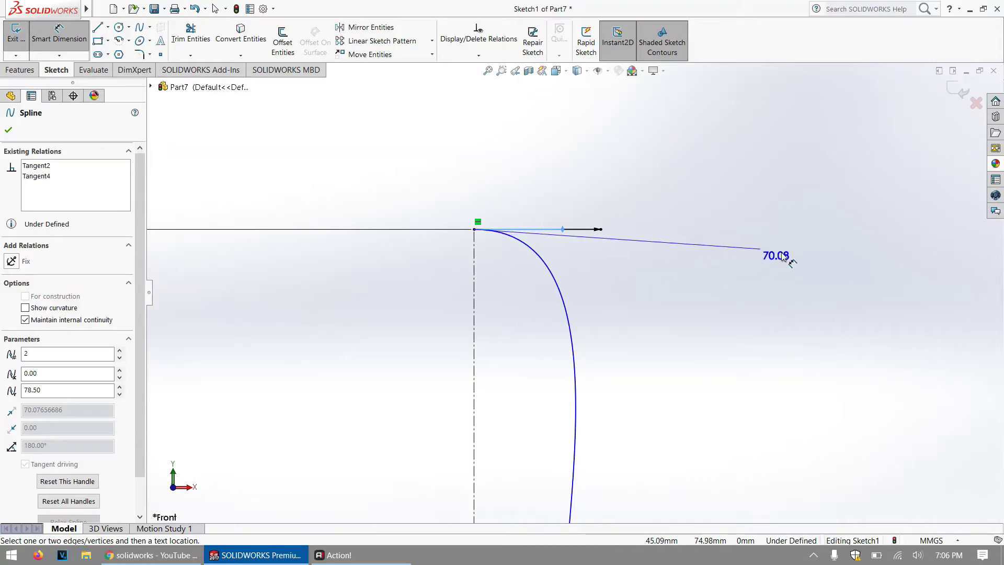
pyautogui.click(806, 243)
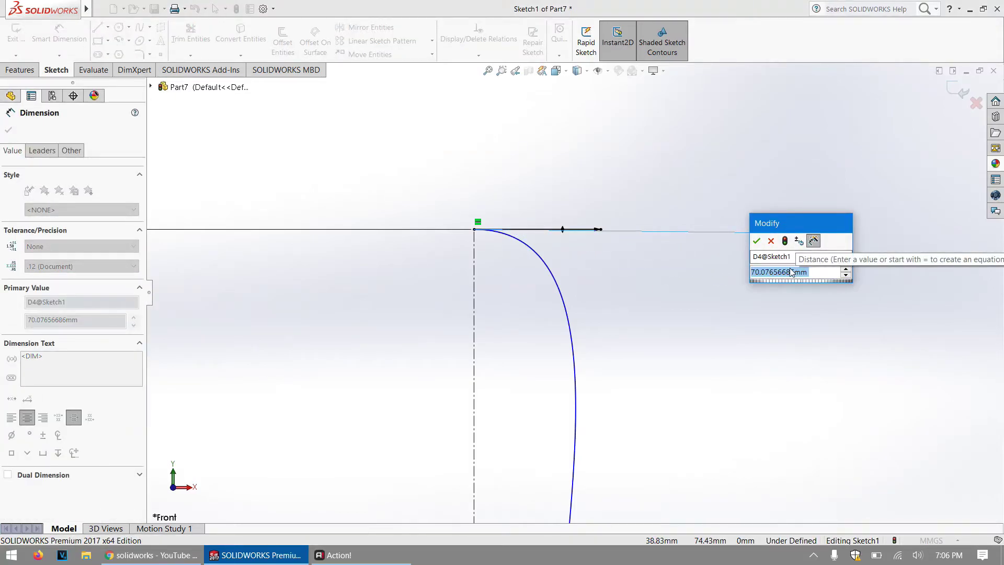
pyautogui.write('15')
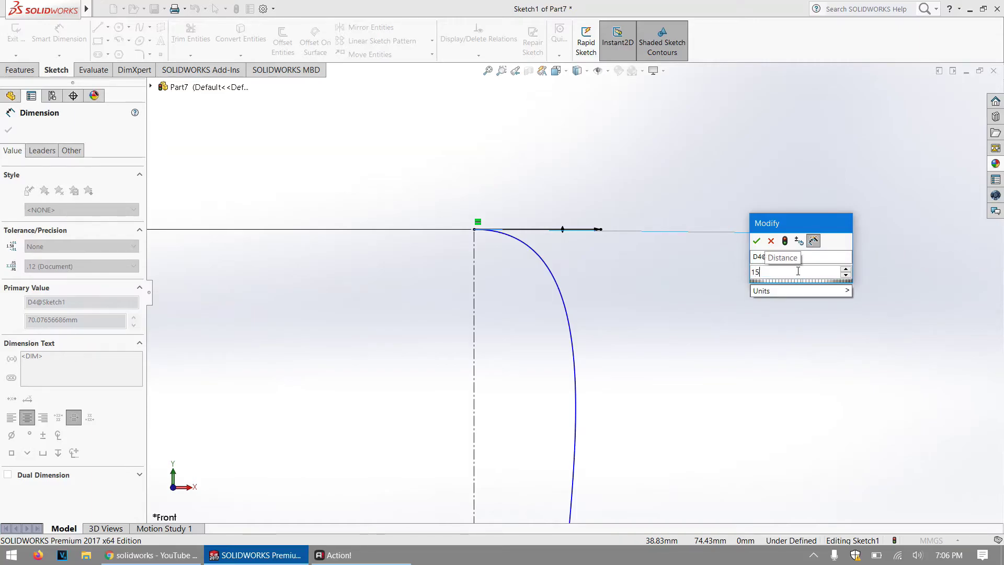
pyautogui.press('Return')
# Dimension the spline's lower tangent handle length to 10
pyautogui.scroll(3, 556, 291)
pyautogui.scroll(2, 585, 375)
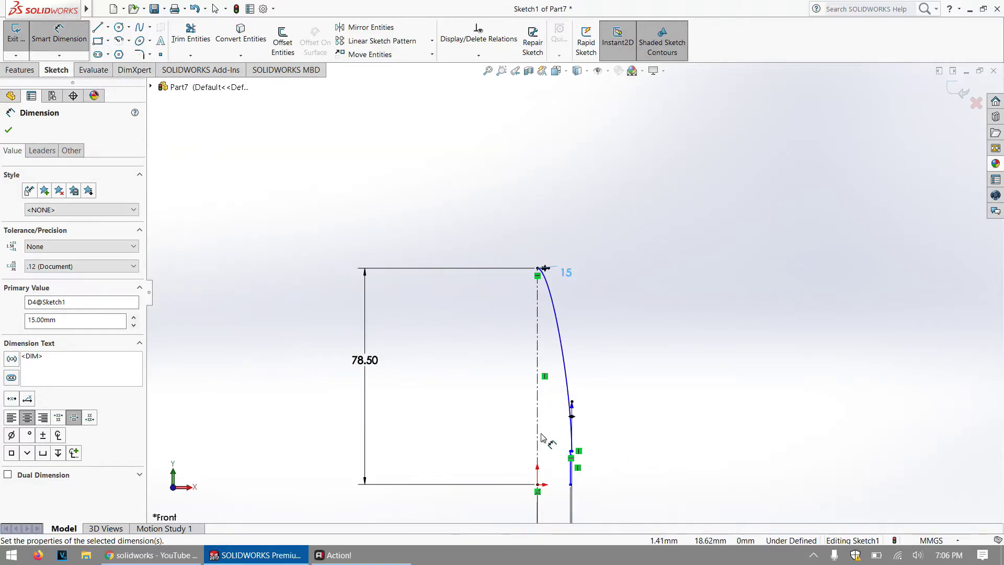
pyautogui.scroll(-4, 561, 422)
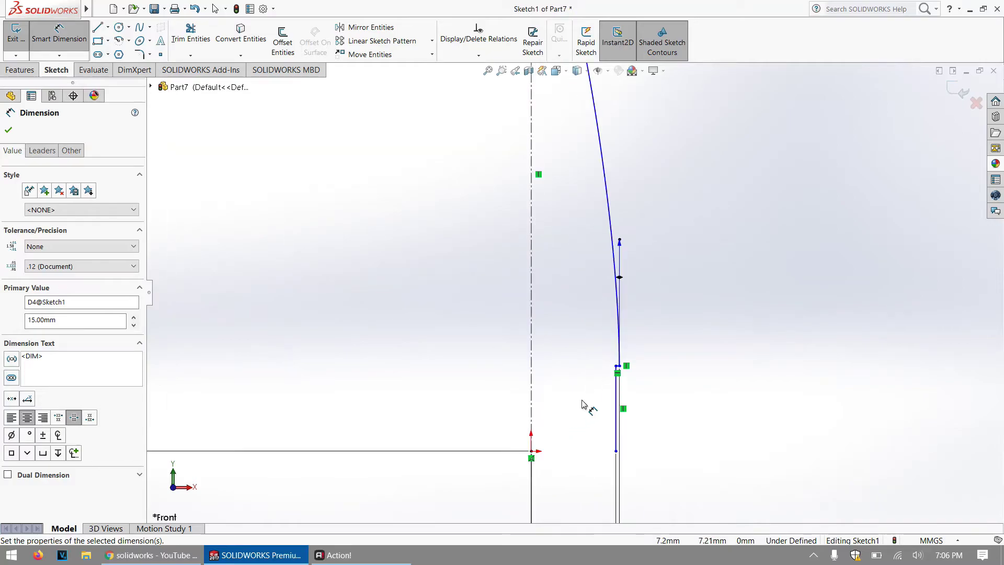
pyautogui.click(618, 277)
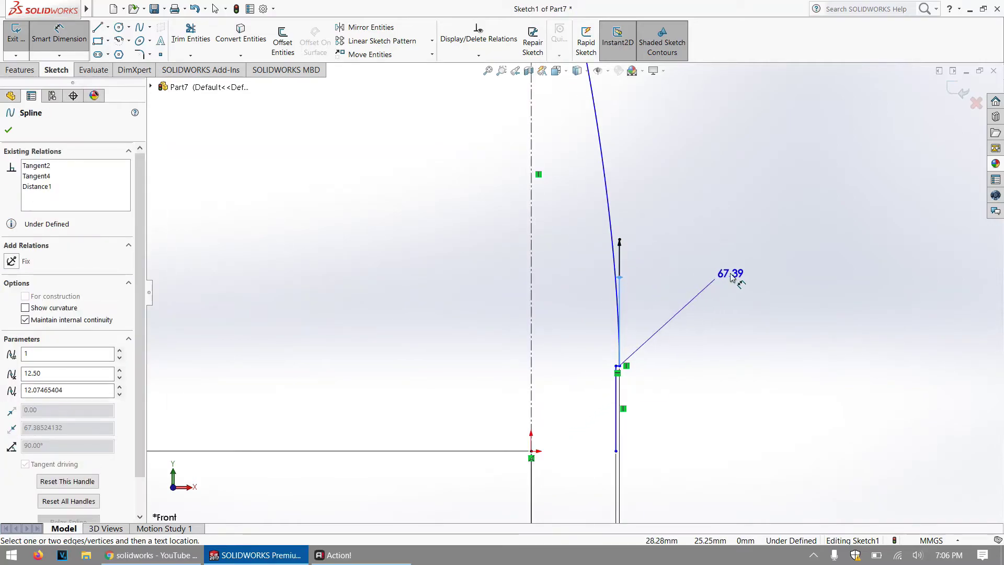
pyautogui.click(730, 277)
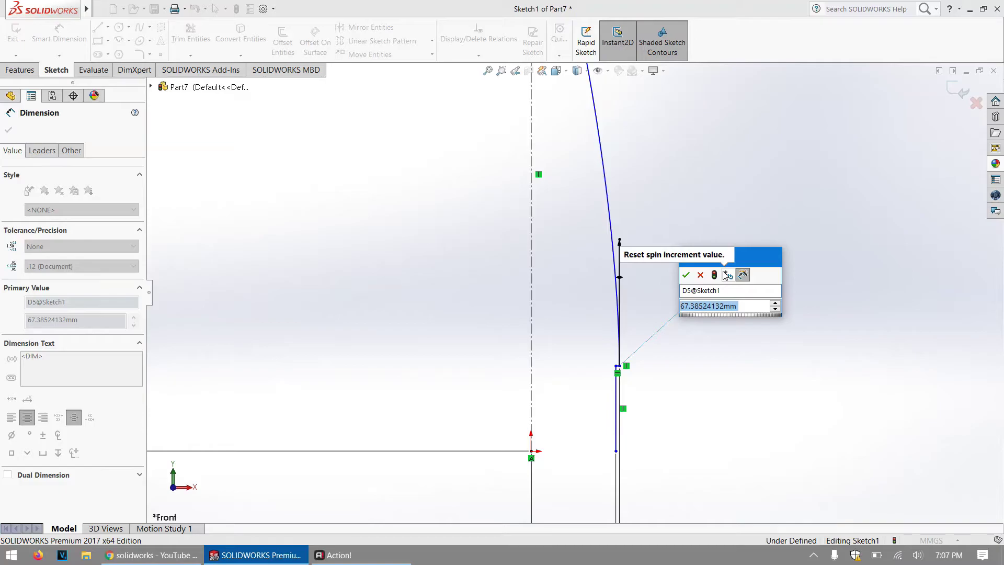
pyautogui.write('10')
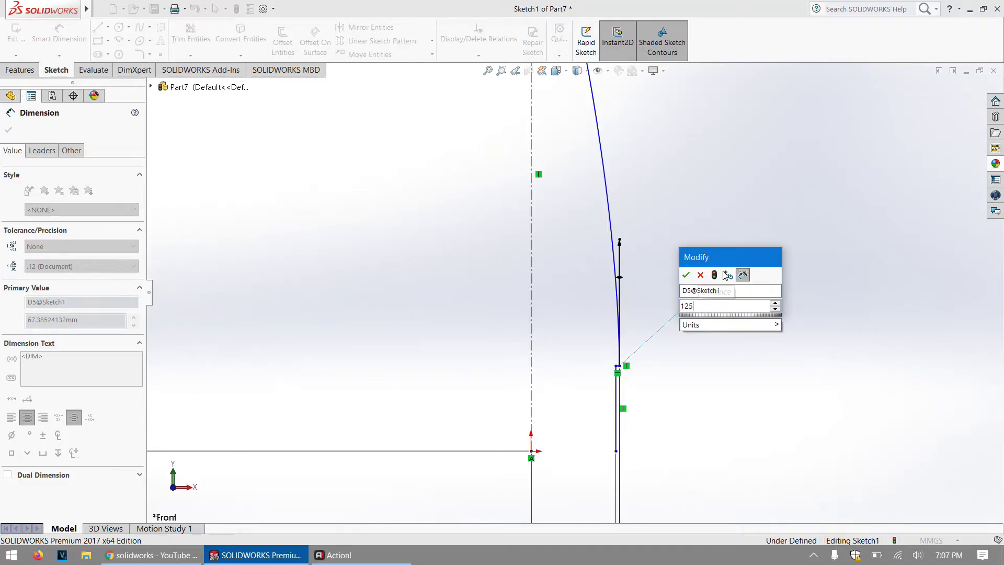
pyautogui.press('Escape')
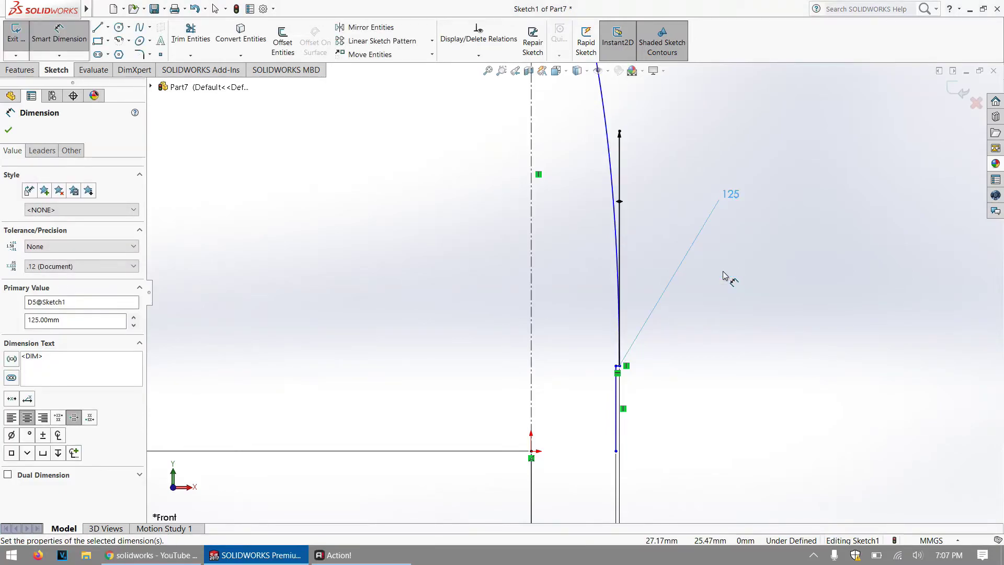
pyautogui.click(63, 42)
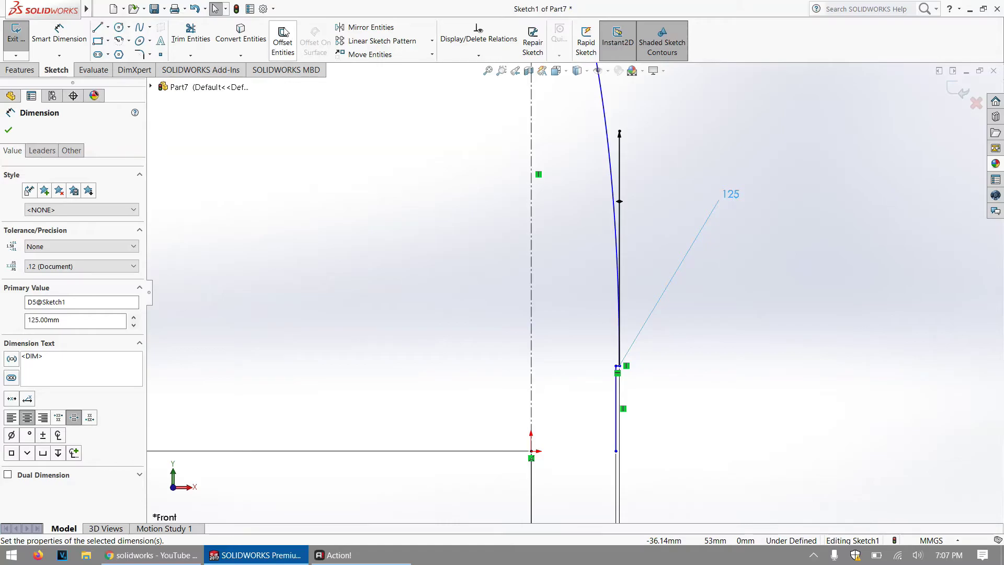
# Offset the spline 1.25 mm toward the inner side
pyautogui.click(290, 48)
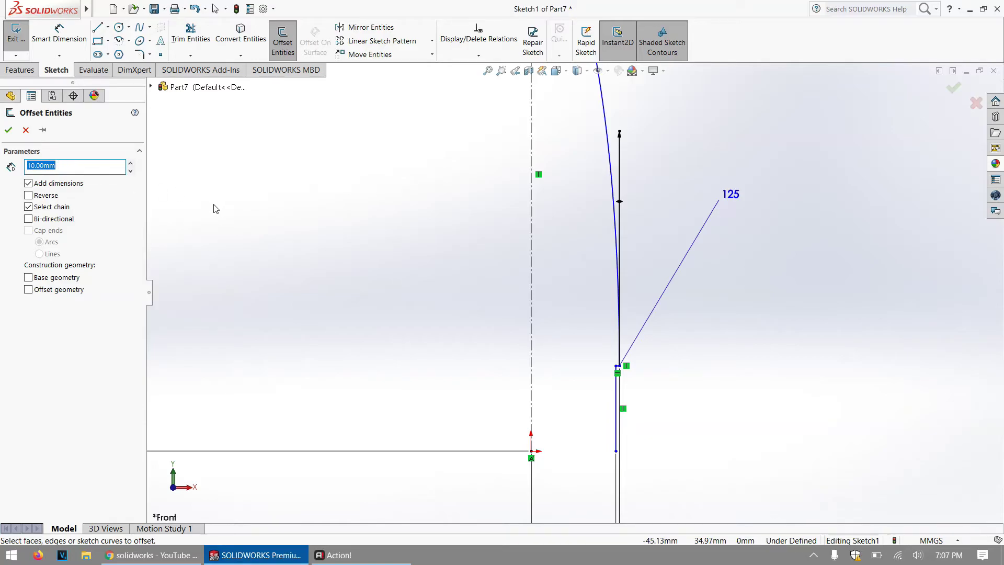
pyautogui.write('1')
pyautogui.press('Return')
pyautogui.scroll(2, 507, 151)
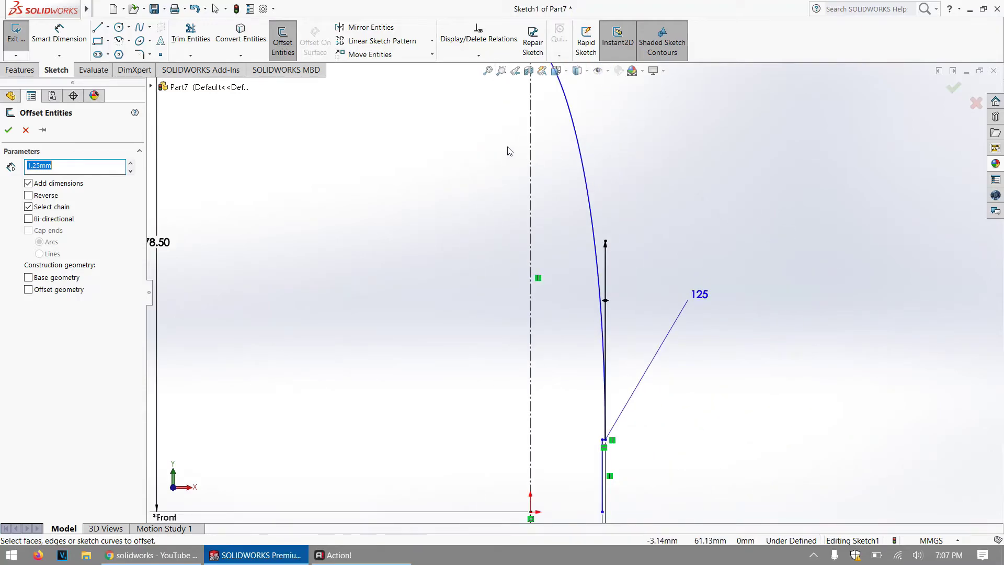
pyautogui.click(574, 135)
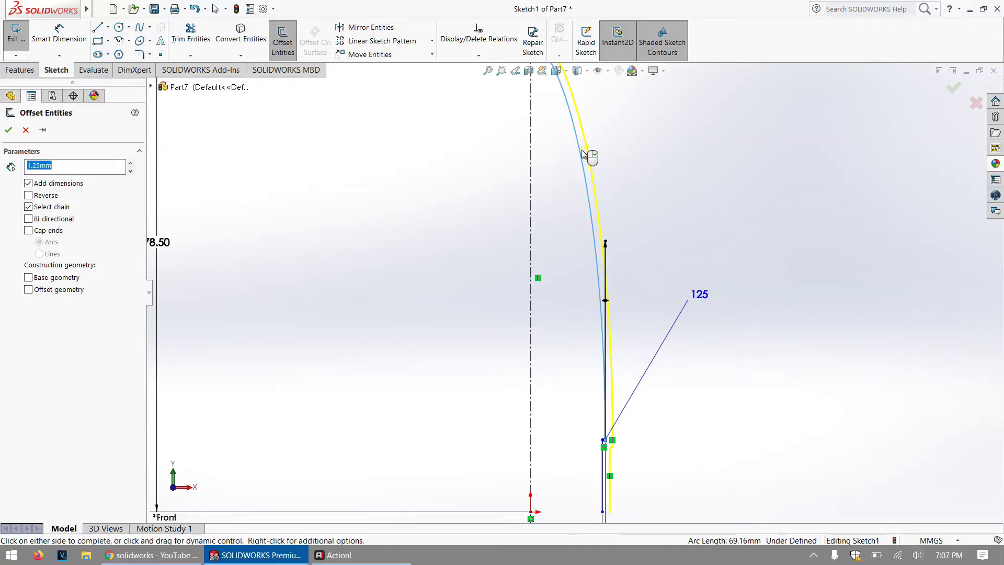
pyautogui.scroll(-2, 584, 155)
pyautogui.scroll(3, 581, 154)
pyautogui.scroll(-1, 560, 182)
pyautogui.scroll(1, 560, 181)
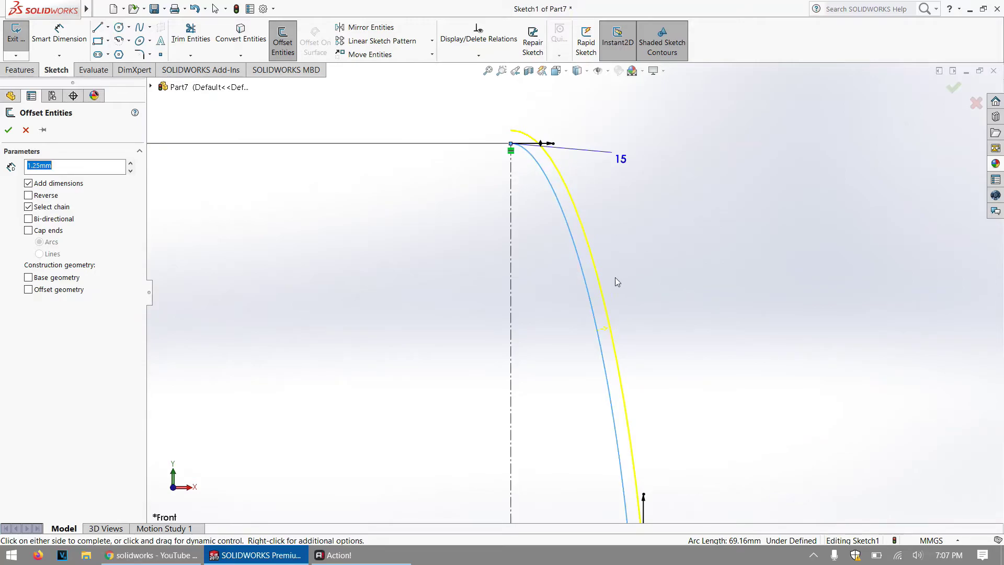
pyautogui.click(588, 335)
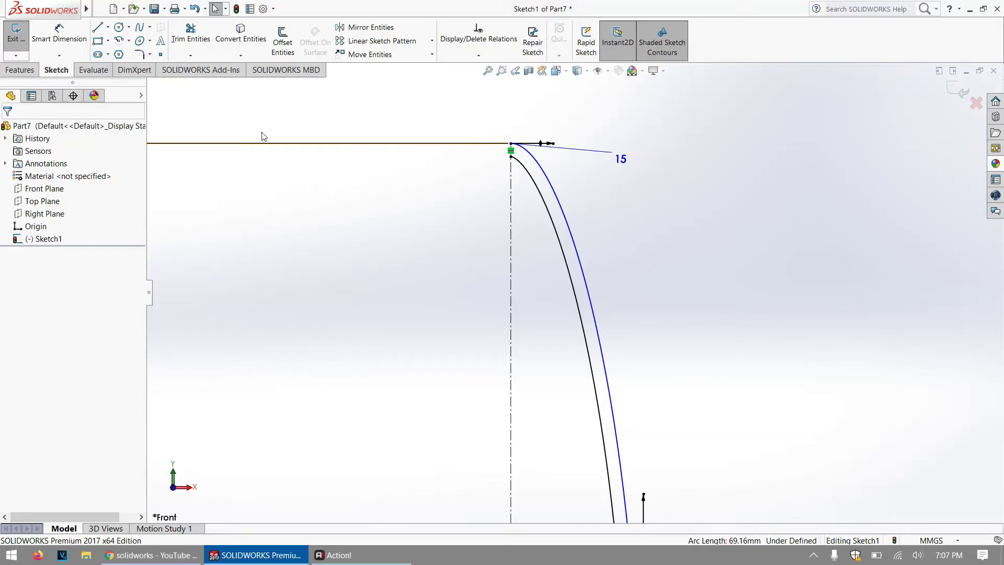
# Draw a short vertical line joining the top ends of the two curves
pyautogui.click(104, 31)
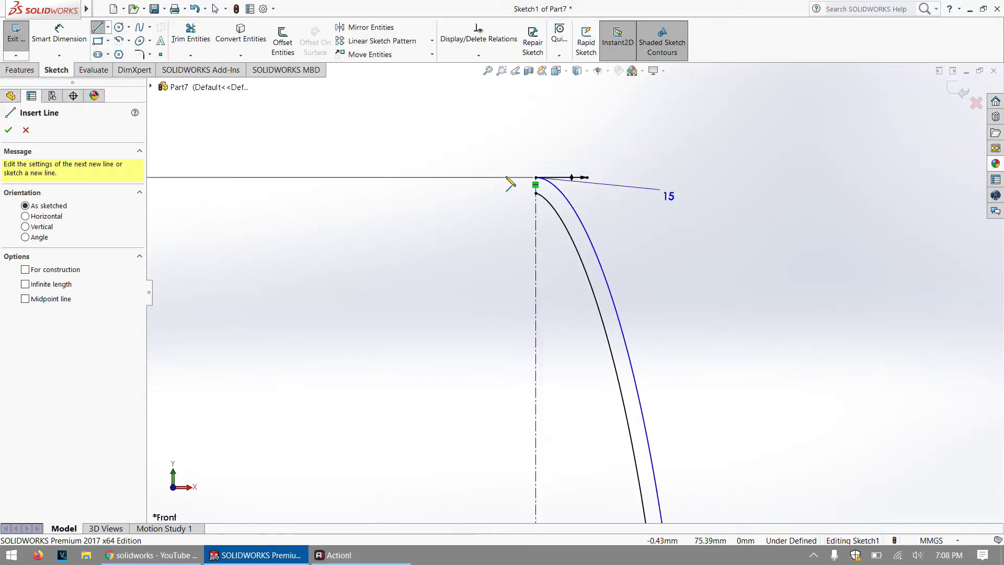
pyautogui.scroll(-5, 510, 183)
pyautogui.scroll(-1, 588, 260)
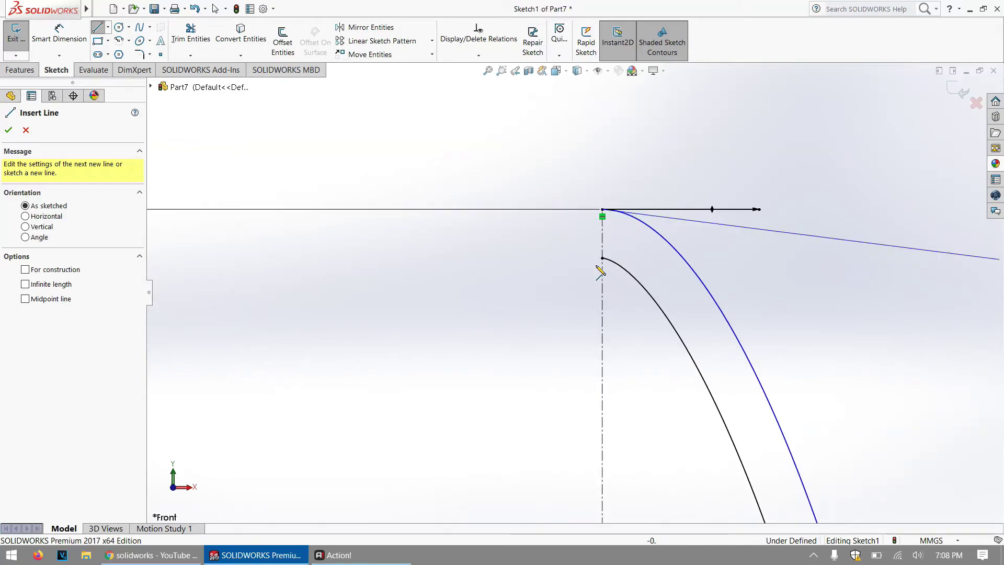
pyautogui.click(603, 258)
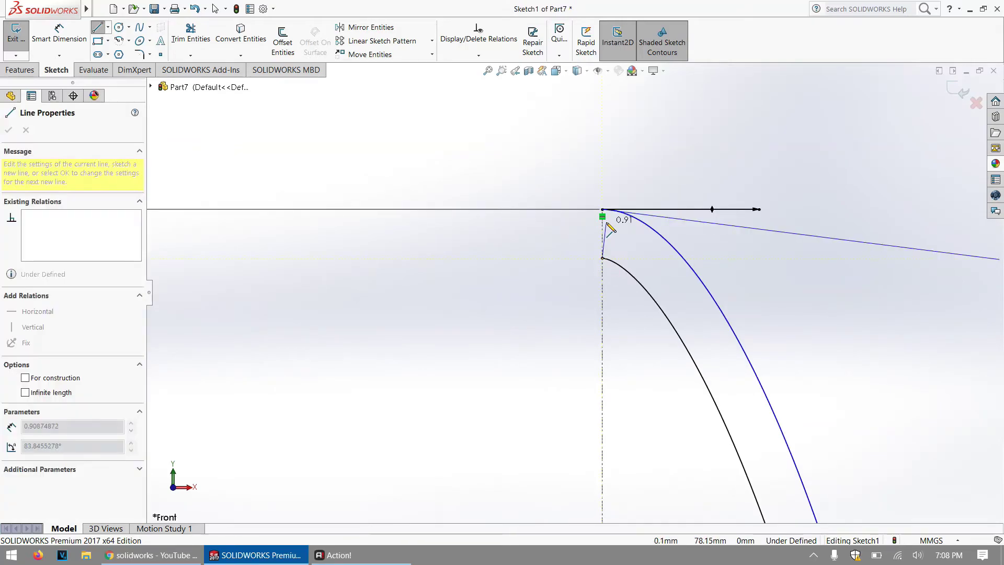
pyautogui.click(602, 209)
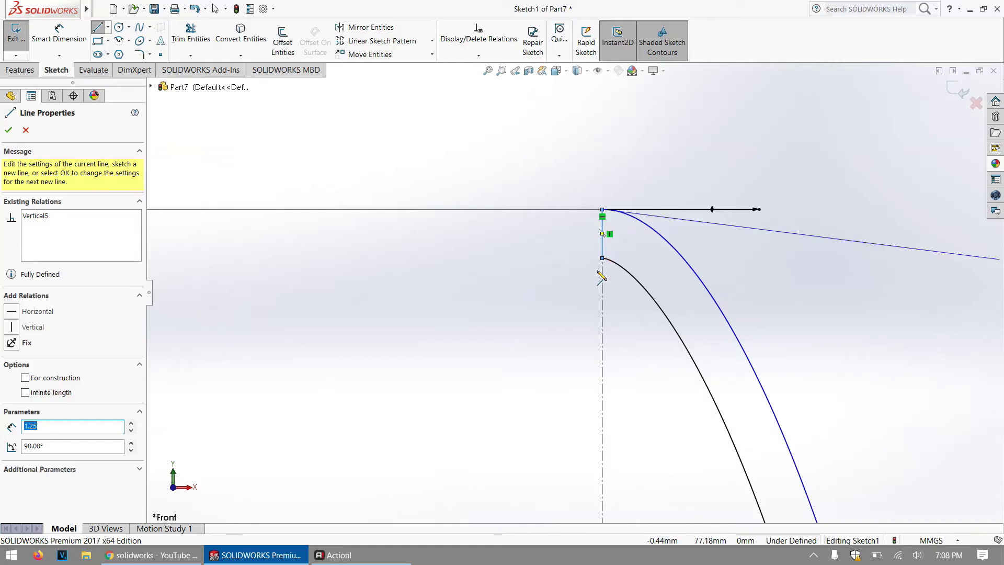
# Close the profile's bottom gap with a 1.25 mm horizontal line
pyautogui.scroll(-1, 329, 224)
pyautogui.scroll(6, 529, 308)
pyautogui.scroll(3, 580, 421)
pyautogui.scroll(-5, 552, 360)
pyautogui.scroll(-2, 549, 341)
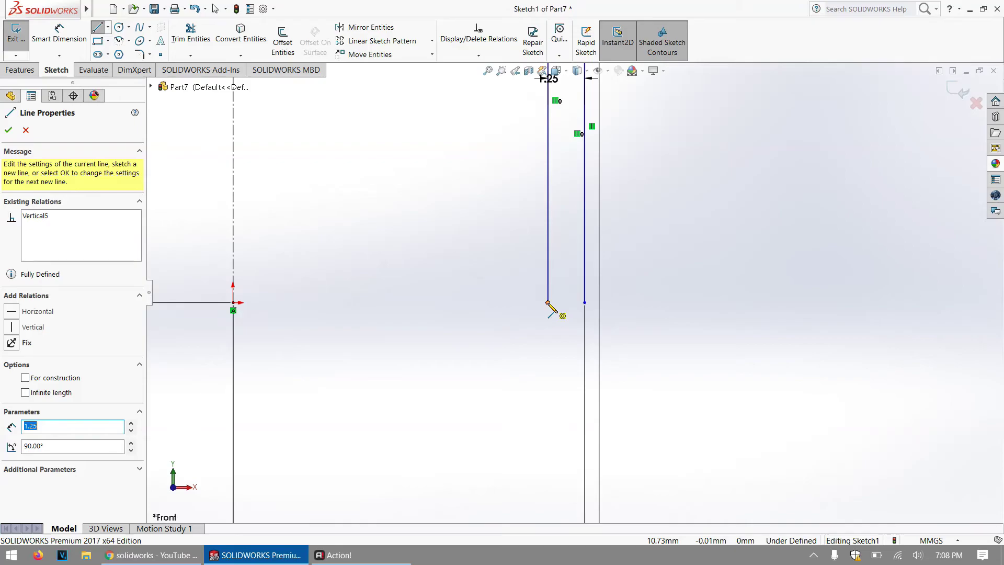
pyautogui.click(548, 302)
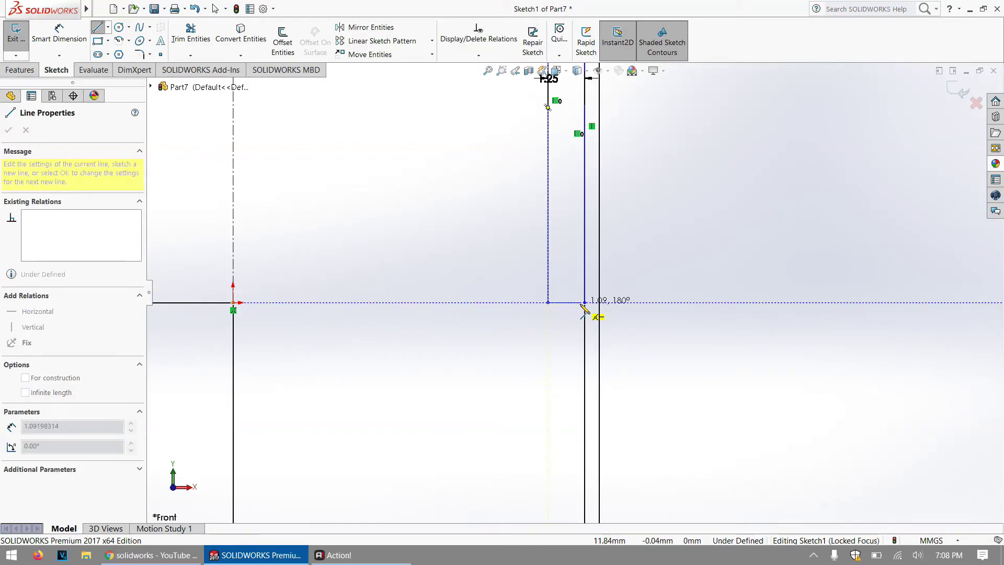
pyautogui.click(585, 304)
pyautogui.scroll(-3, 556, 314)
pyautogui.scroll(5, 555, 322)
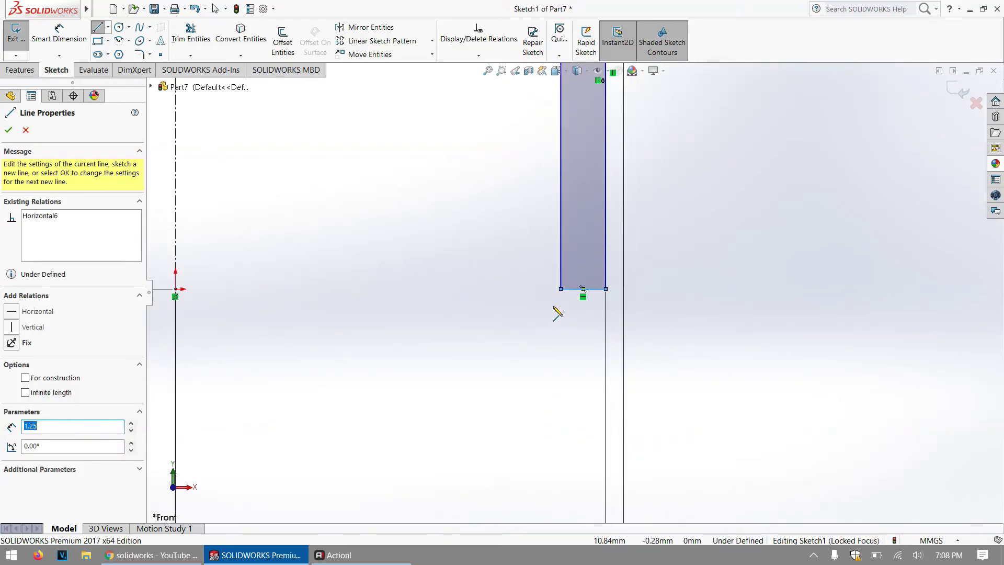
pyautogui.scroll(5, 557, 313)
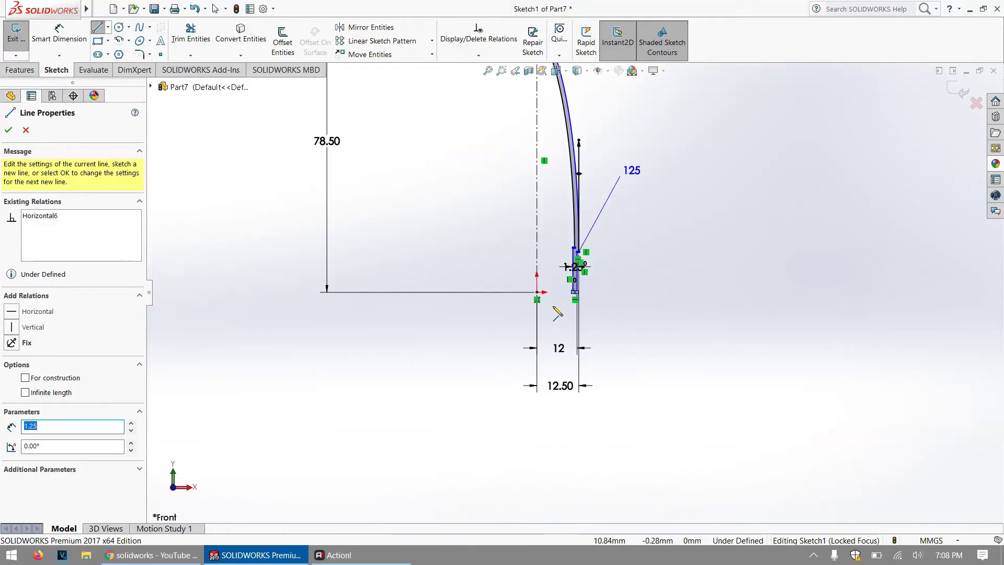
pyautogui.scroll(1, 565, 278)
pyautogui.scroll(-3, 575, 241)
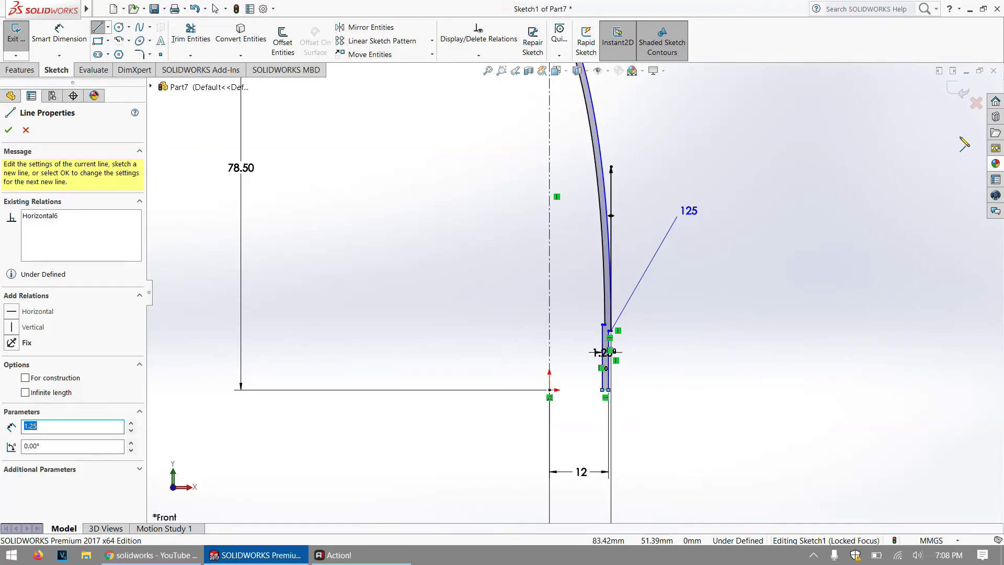
pyautogui.scroll(-4, 735, 175)
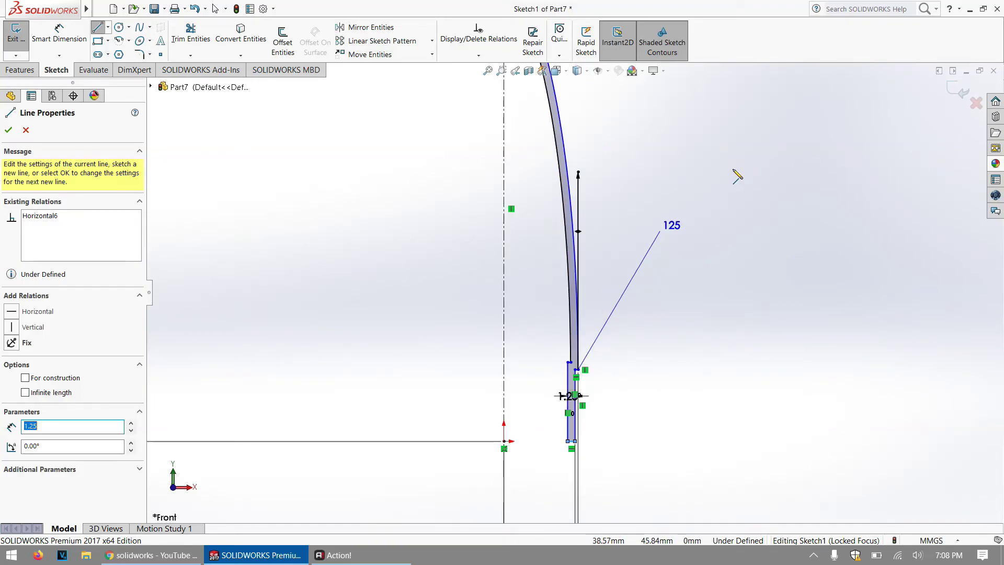
pyautogui.press('z')
pyautogui.press('z')
pyautogui.press('z')
pyautogui.press('z')
pyautogui.press('z')
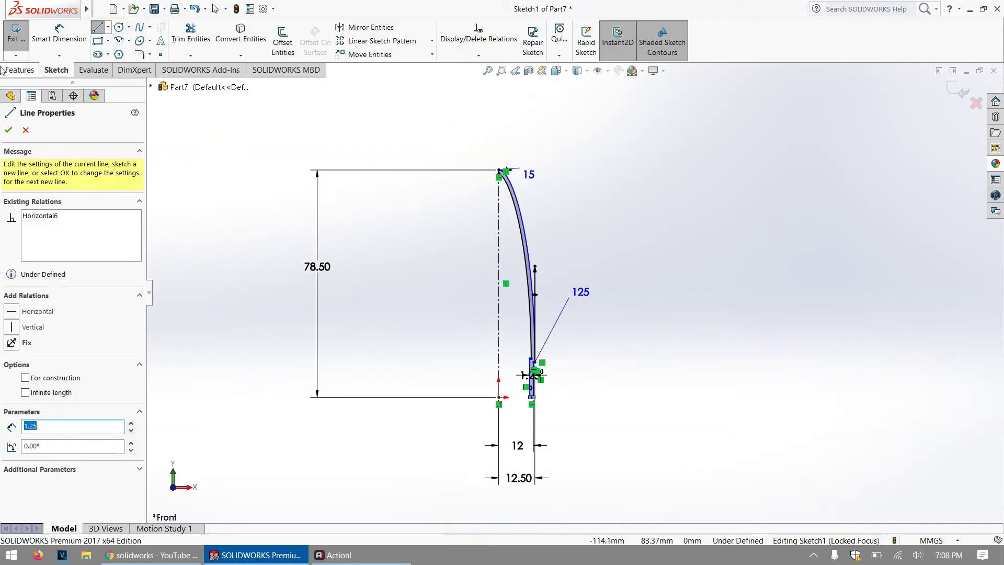
# Start a 360° Revolved Boss/Base with the vertical centerline (Line9) as the axis
pyautogui.click(17, 71)
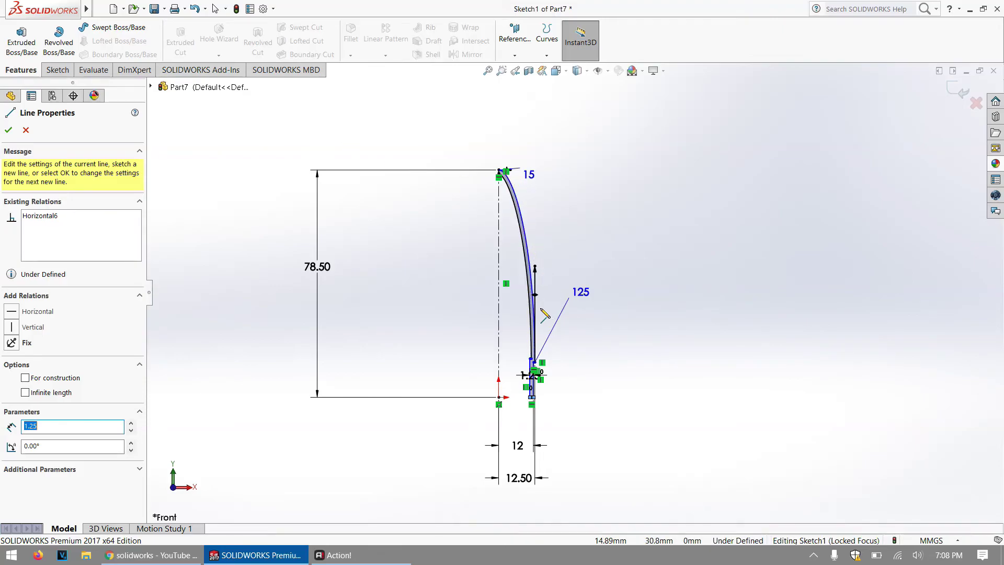
pyautogui.click(65, 46)
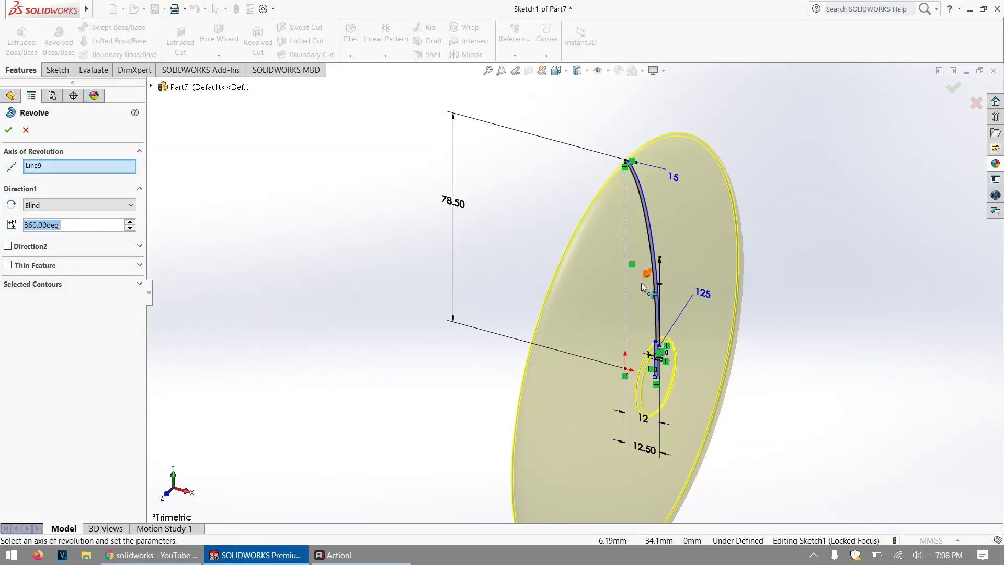
pyautogui.click(626, 236)
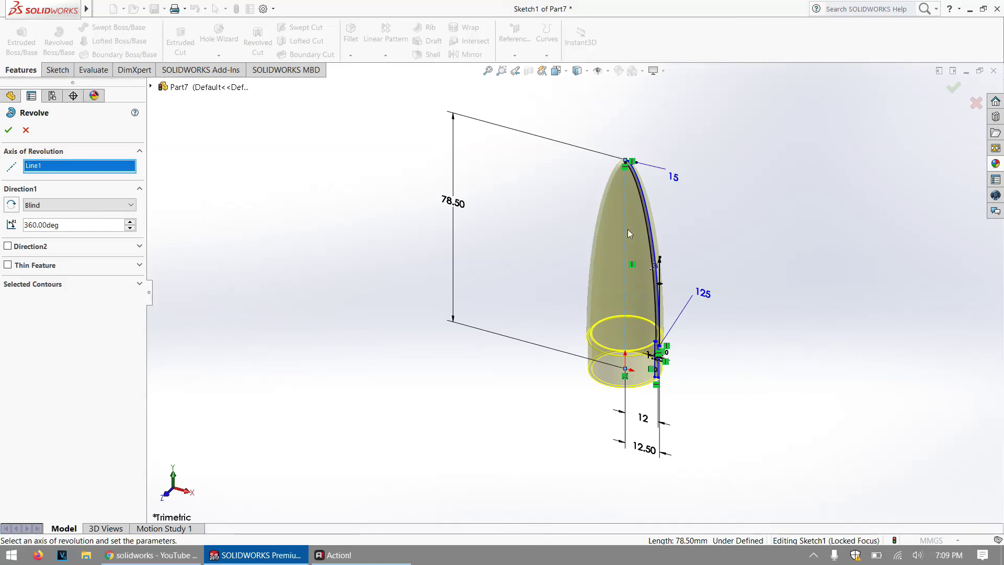